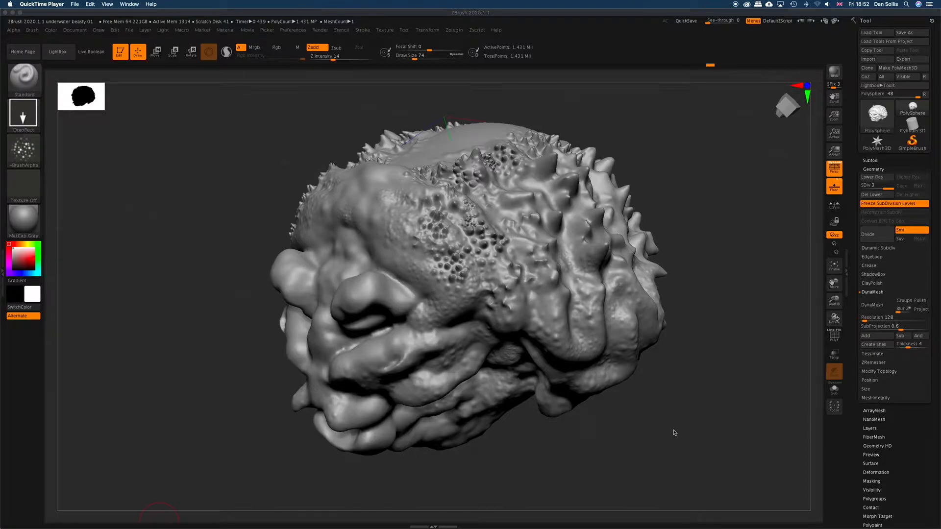
pyautogui.click(677, 430)
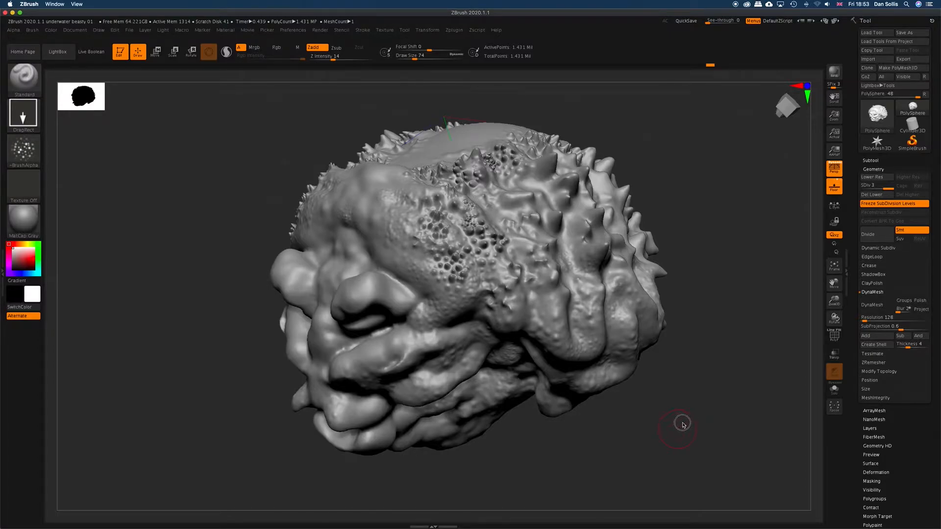
pyautogui.moveTo(686, 426)
pyautogui.mouseDown()
pyautogui.moveTo(693, 403)
pyautogui.moveTo(670, 430)
pyautogui.moveTo(684, 409)
pyautogui.mouseUp()
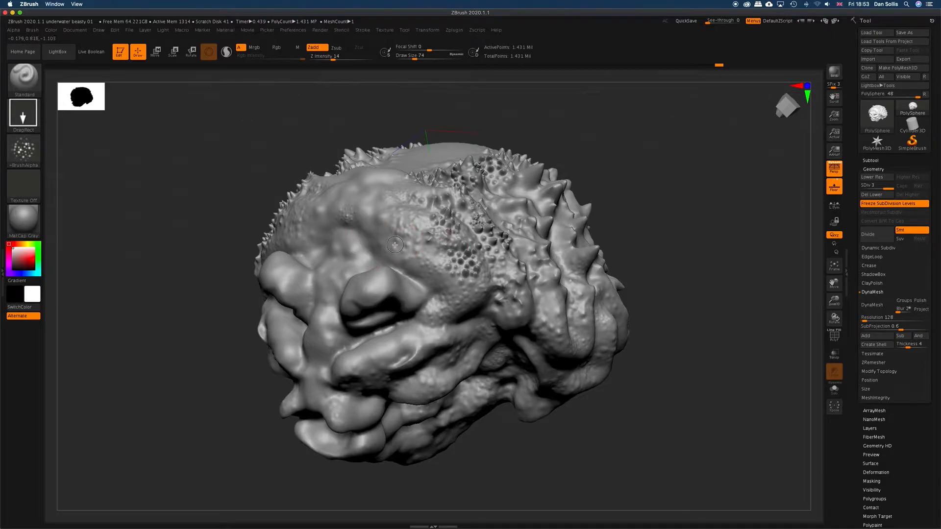
pyautogui.moveTo(709, 281)
pyautogui.mouseDown()
pyautogui.moveTo(701, 289)
pyautogui.moveTo(705, 416)
pyautogui.moveTo(716, 401)
pyautogui.moveTo(694, 425)
pyautogui.mouseUp()
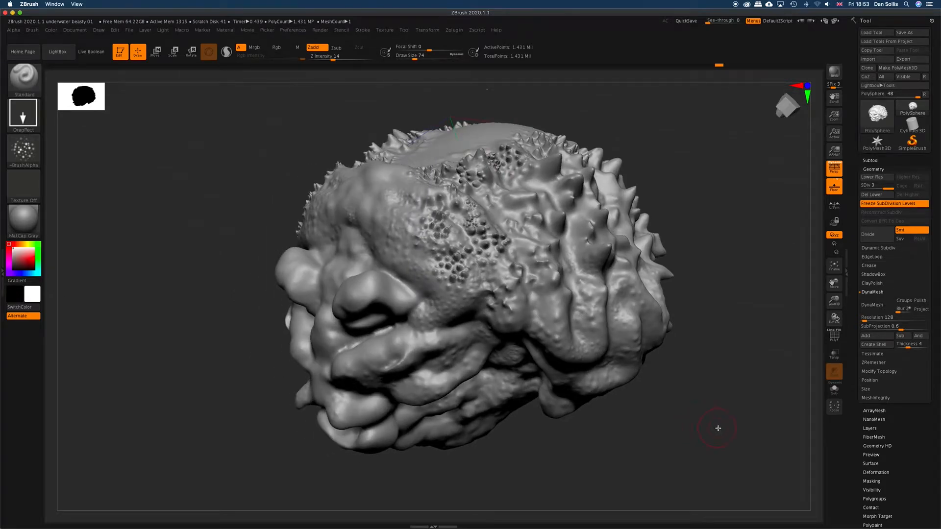
pyautogui.moveTo(722, 425)
pyautogui.mouseDown()
pyautogui.moveTo(672, 401)
pyautogui.moveTo(705, 419)
pyautogui.mouseUp()
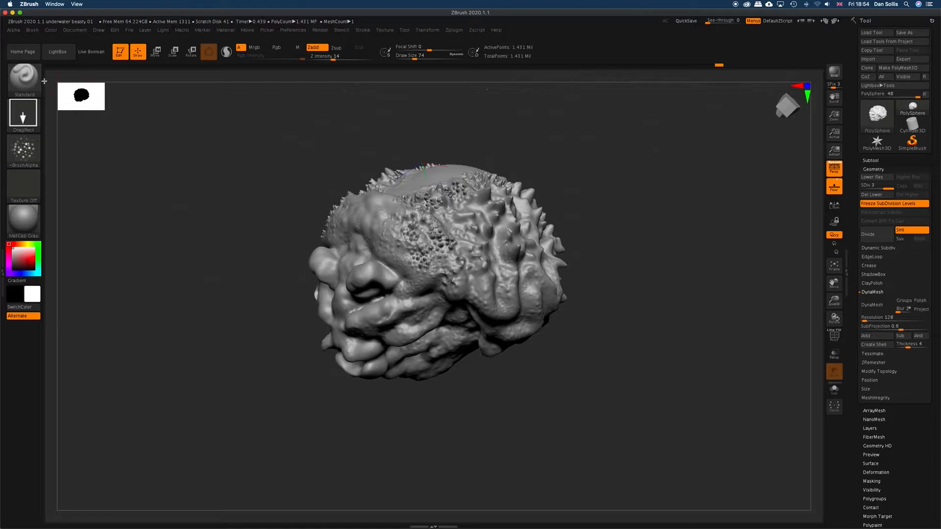
# - Create a new blank document without saving the changes to the current one
pyautogui.click(81, 33)
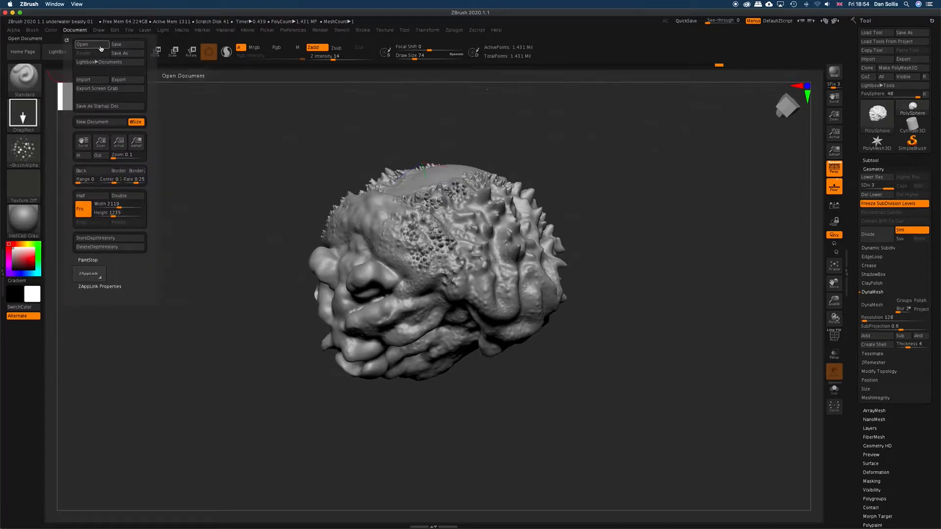
pyautogui.click(105, 123)
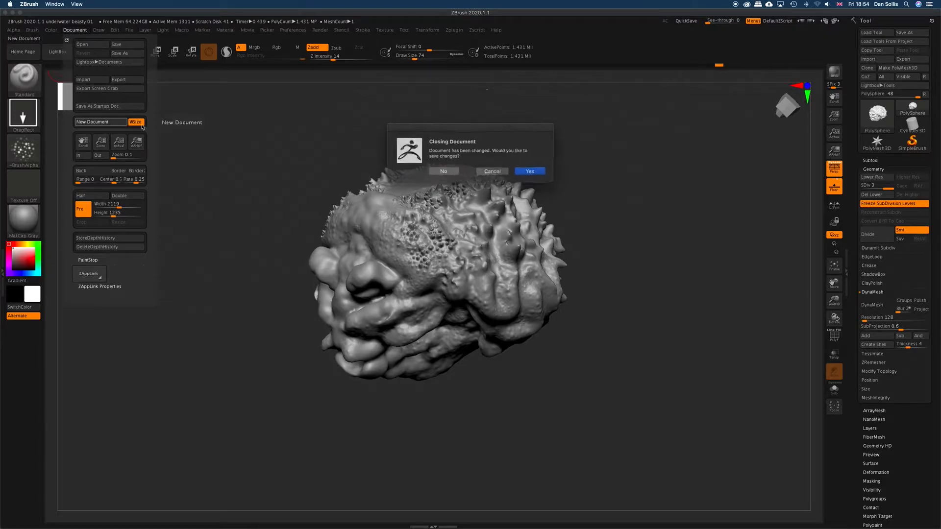
pyautogui.click(446, 170)
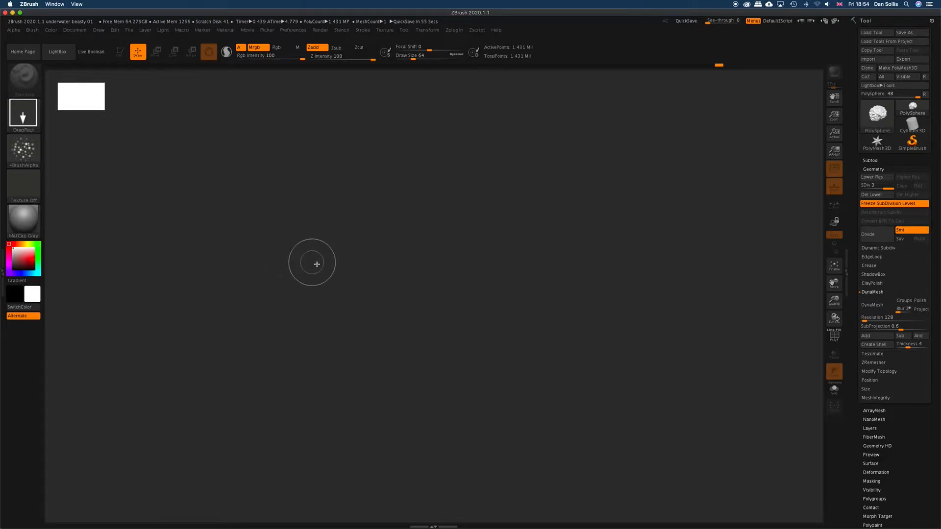
pyautogui.click(130, 33)
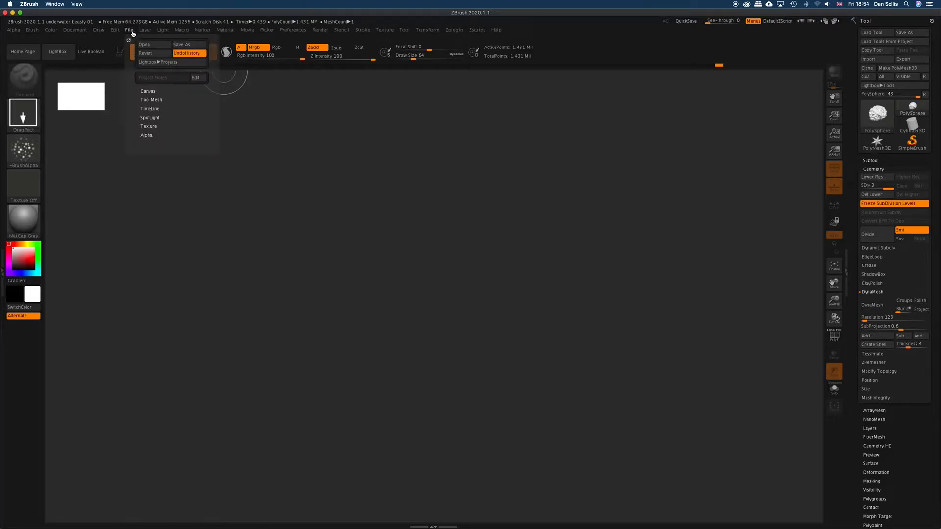
pyautogui.click(131, 34)
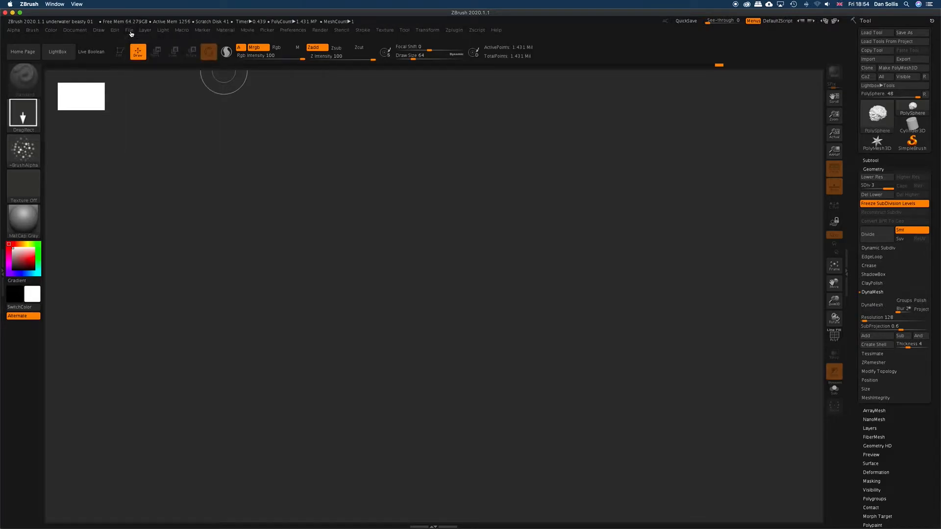
pyautogui.click(78, 30)
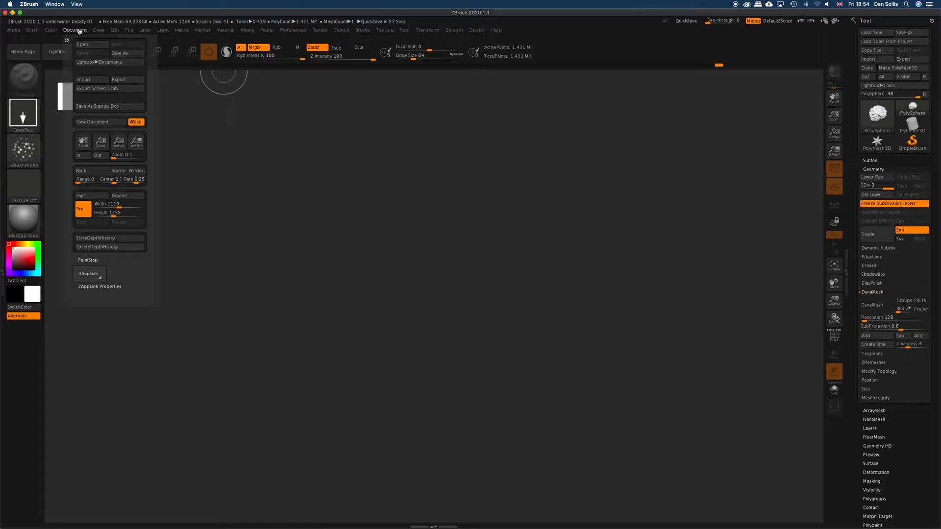
pyautogui.moveTo(130, 31)
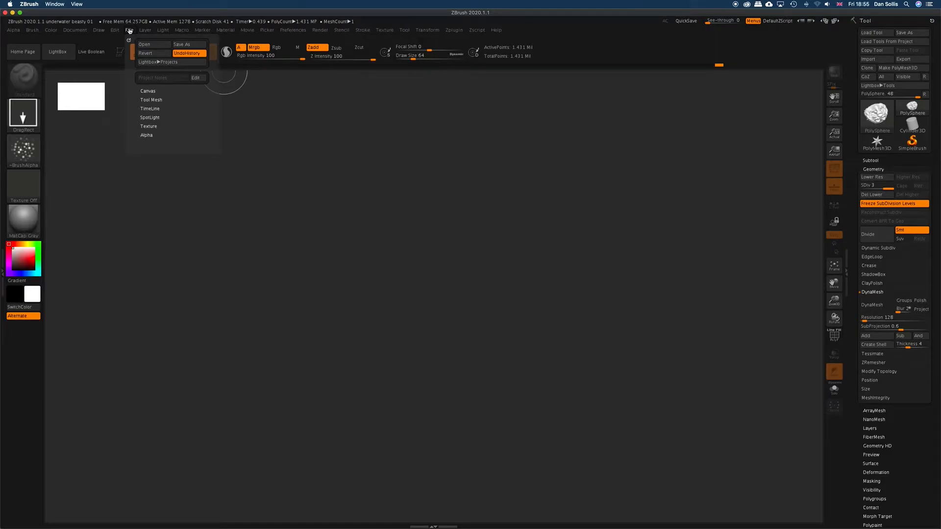
pyautogui.moveTo(82, 30)
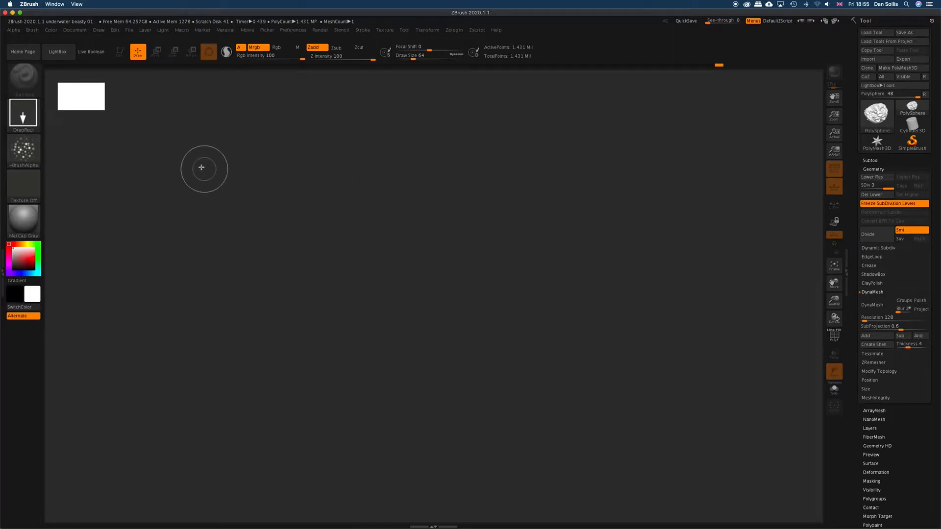
# - Load the DynaMesh_Sphere_32 sample project from LightBox as the starting mesh
pyautogui.click(56, 57)
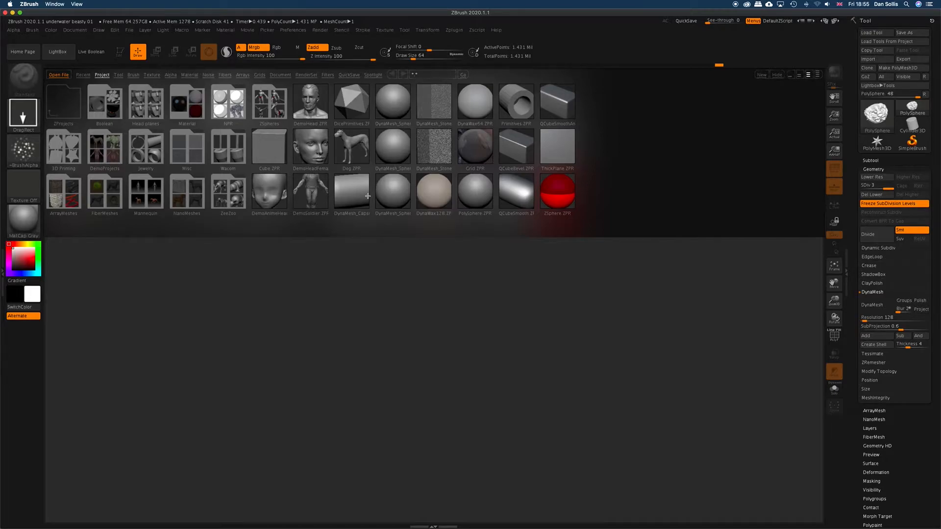
pyautogui.click(394, 103)
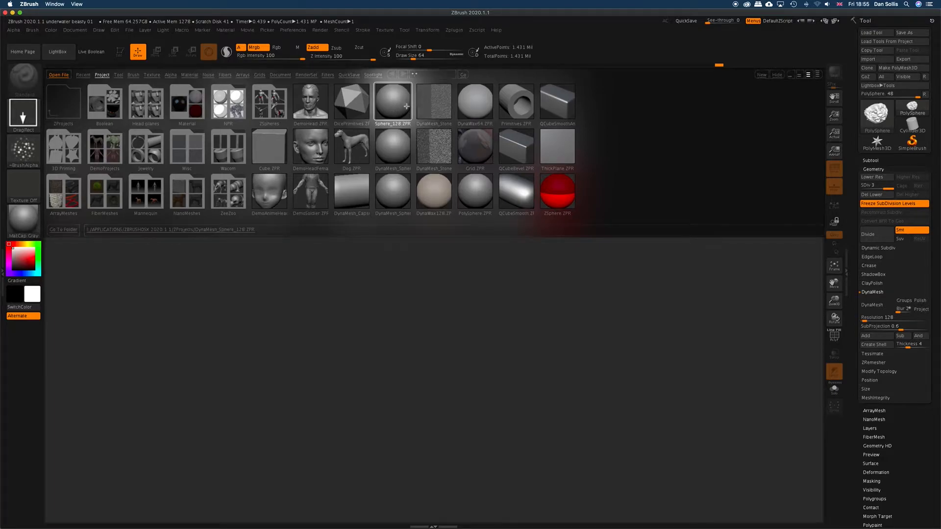
pyautogui.click(391, 146)
pyautogui.doubleClick(394, 153)
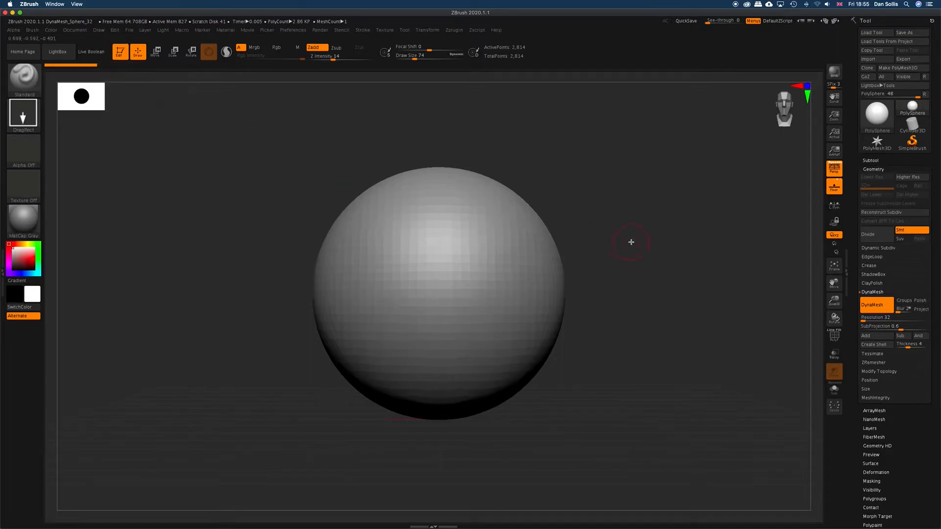
# - Set the Standard brush's stroke type to Dots and sculpt a raised brow ridge across the upper front of the sphere
pyautogui.moveTo(649, 253); pyautogui.dragTo(632, 253)
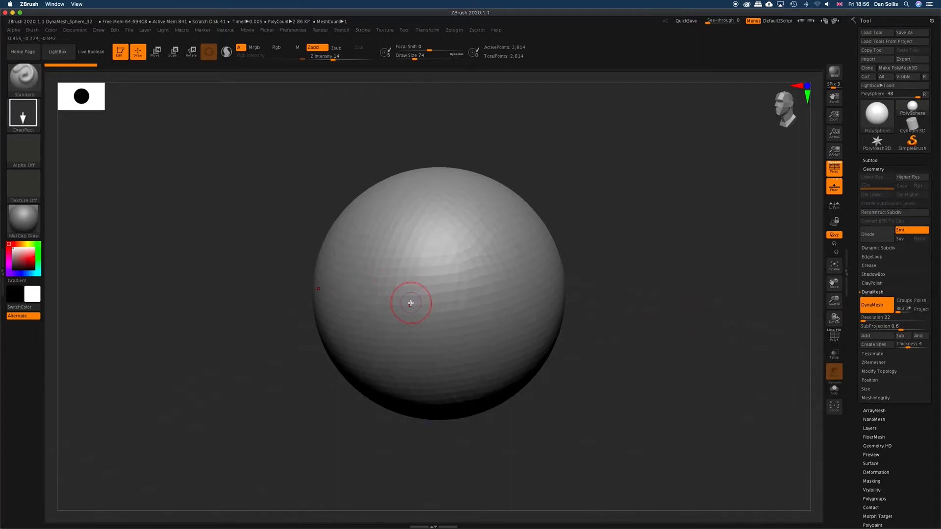
pyautogui.click(27, 87)
pyautogui.click(33, 88)
pyautogui.click(24, 114)
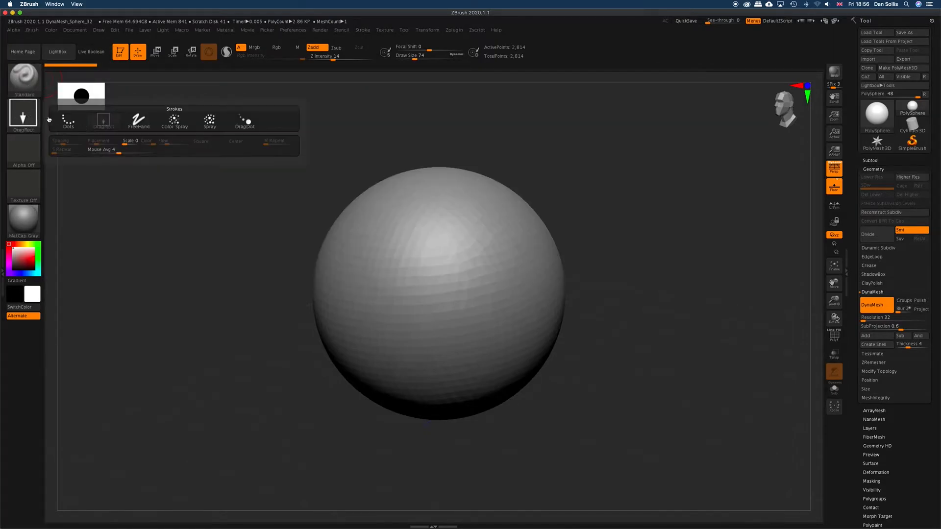
pyautogui.click(67, 123)
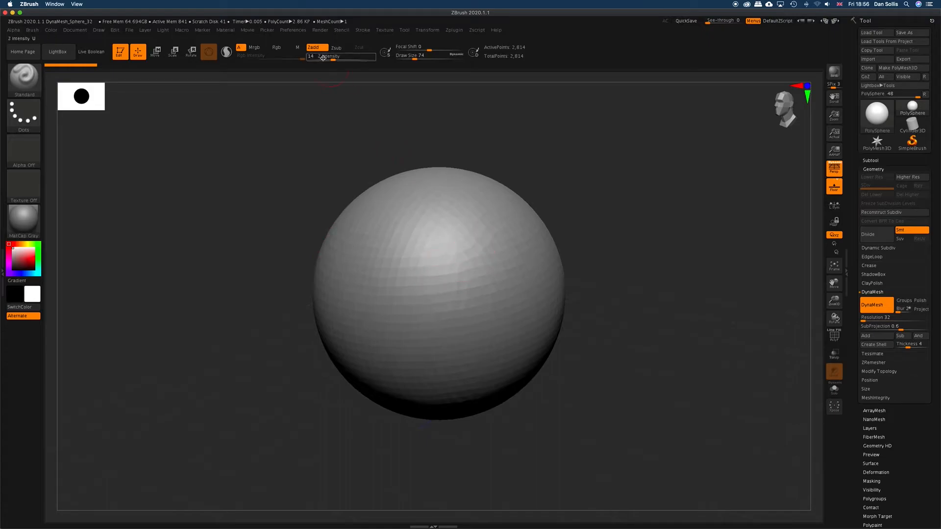
pyautogui.moveTo(332, 57); pyautogui.dragTo(335, 57)
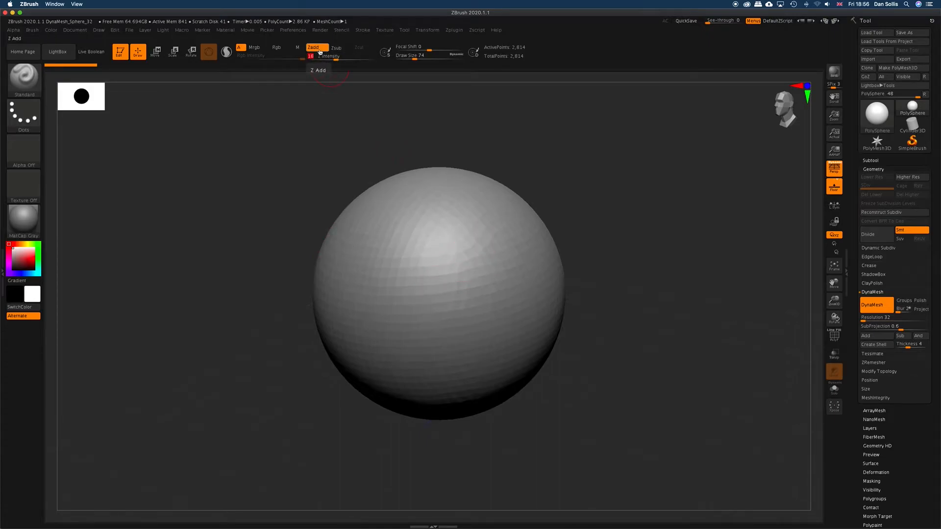
pyautogui.moveTo(505, 234)
pyautogui.mouseDown()
pyautogui.moveTo(397, 275)
pyautogui.moveTo(405, 287)
pyautogui.moveTo(343, 279)
pyautogui.moveTo(372, 274)
pyautogui.moveTo(353, 294)
pyautogui.moveTo(470, 255)
pyautogui.moveTo(443, 267)
pyautogui.moveTo(449, 254)
pyautogui.mouseUp()
# - Build up the brow ridge further with Z Intensity 48 and remesh the stretched sphere with DynaMesh
pyautogui.moveTo(338, 58); pyautogui.dragTo(347, 58)
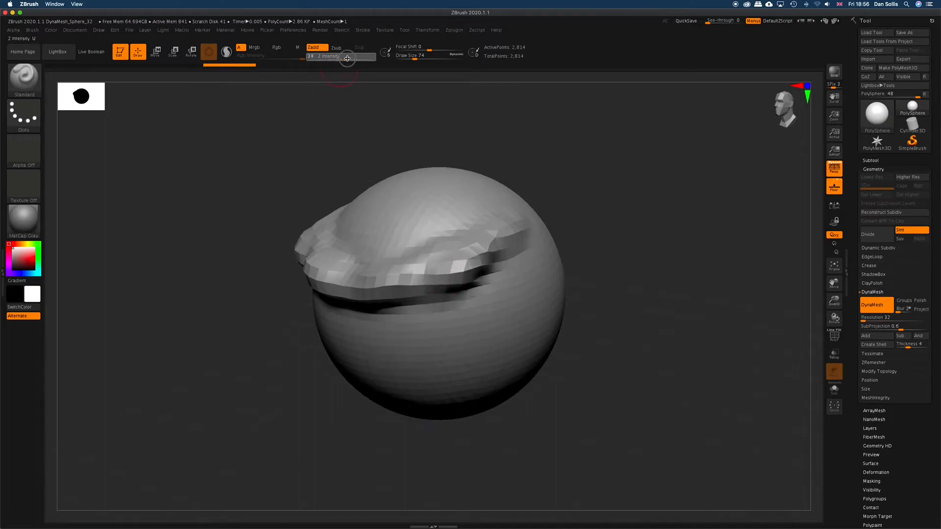
pyautogui.moveTo(420, 267)
pyautogui.mouseDown()
pyautogui.moveTo(475, 253)
pyautogui.moveTo(436, 275)
pyautogui.moveTo(498, 254)
pyautogui.moveTo(482, 250)
pyautogui.moveTo(509, 265)
pyautogui.mouseUp()
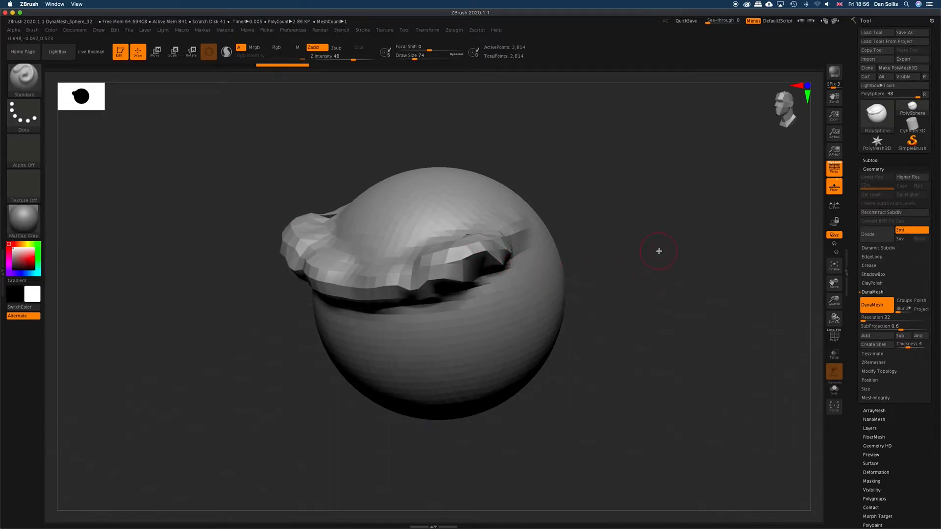
pyautogui.press('ctrl')
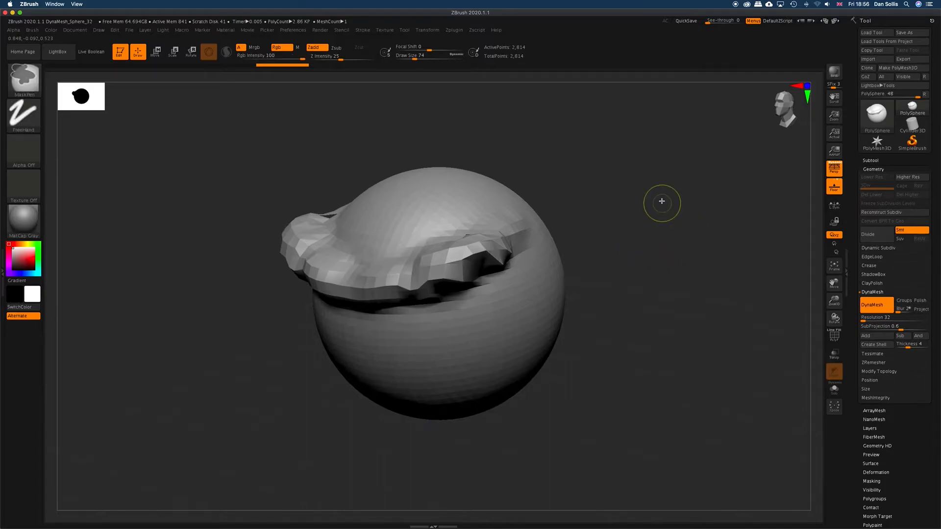
pyautogui.keyDown('ctrl'); pyautogui.moveTo(665, 200); pyautogui.dragTo(771, 292); pyautogui.keyUp('ctrl')
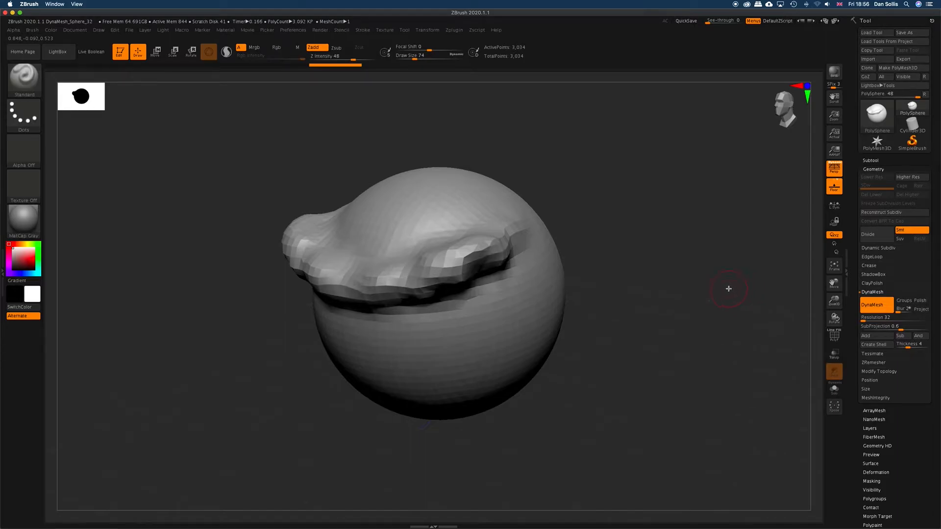
# - Sculpt a second ridge below the brow, extend the brow outward, and remesh with DynaMesh at resolution 128
pyautogui.moveTo(682, 294)
pyautogui.mouseDown()
pyautogui.moveTo(691, 287)
pyautogui.moveTo(681, 290)
pyautogui.mouseUp()
pyautogui.moveTo(370, 327)
pyautogui.mouseDown()
pyautogui.moveTo(334, 324)
pyautogui.moveTo(470, 320)
pyautogui.moveTo(441, 319)
pyautogui.moveTo(395, 336)
pyautogui.moveTo(524, 294)
pyautogui.moveTo(496, 244)
pyautogui.moveTo(497, 218)
pyautogui.moveTo(515, 272)
pyautogui.moveTo(510, 228)
pyautogui.moveTo(548, 276)
pyautogui.mouseUp()
pyautogui.keyDown('ctrl'); pyautogui.moveTo(624, 224); pyautogui.dragTo(737, 310); pyautogui.keyUp('ctrl')
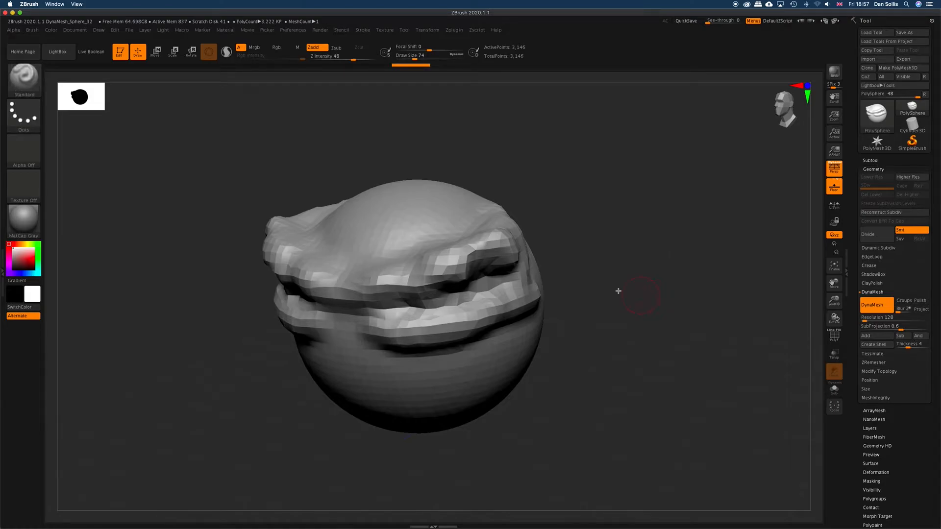
pyautogui.moveTo(428, 268); pyautogui.dragTo(470, 252)
pyautogui.keyDown('ctrl'); pyautogui.moveTo(625, 247); pyautogui.dragTo(667, 313); pyautogui.keyUp('ctrl')
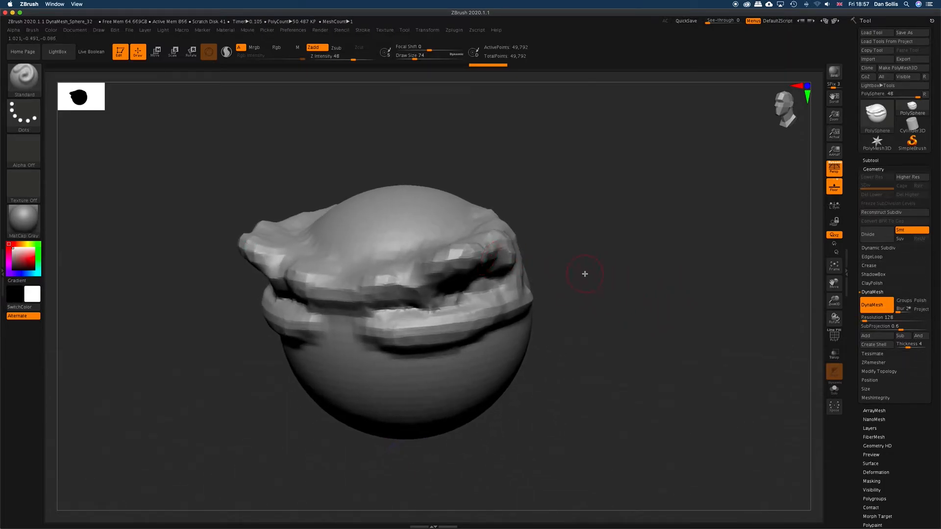
# - Sculpt the nose, mouth folds and cheeks, add eye forms beneath the brow, and remesh the head with DynaMesh
pyautogui.moveTo(479, 267)
pyautogui.mouseDown()
pyautogui.moveTo(495, 251)
pyautogui.moveTo(387, 283)
pyautogui.moveTo(505, 242)
pyautogui.moveTo(496, 294)
pyautogui.moveTo(406, 324)
pyautogui.moveTo(341, 295)
pyautogui.moveTo(313, 333)
pyautogui.moveTo(342, 353)
pyautogui.moveTo(332, 315)
pyautogui.moveTo(343, 294)
pyautogui.moveTo(299, 329)
pyautogui.moveTo(308, 323)
pyautogui.moveTo(348, 361)
pyautogui.moveTo(378, 363)
pyautogui.moveTo(399, 395)
pyautogui.moveTo(470, 372)
pyautogui.moveTo(441, 389)
pyautogui.moveTo(522, 405)
pyautogui.mouseUp()
pyautogui.keyDown('ctrl'); pyautogui.moveTo(599, 305); pyautogui.dragTo(686, 389); pyautogui.keyUp('ctrl')
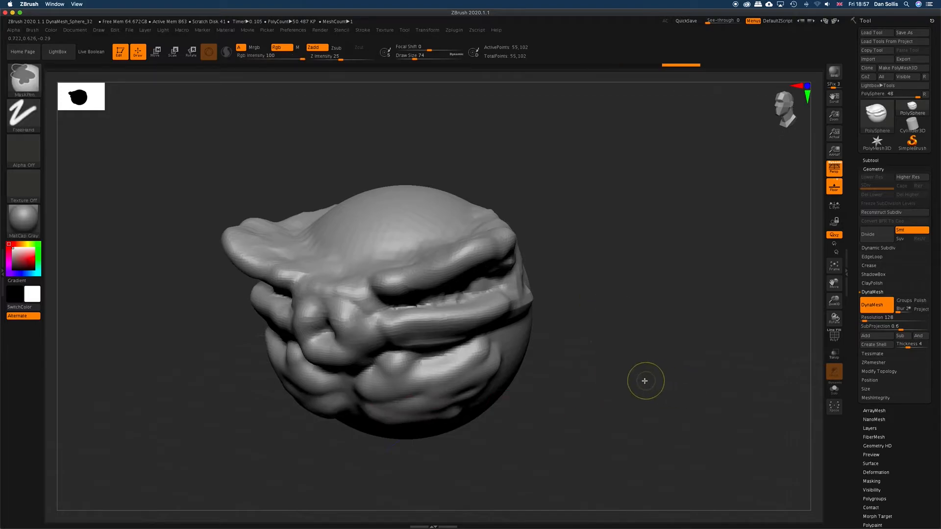
pyautogui.moveTo(481, 279)
pyautogui.mouseDown()
pyautogui.moveTo(392, 304)
pyautogui.moveTo(431, 296)
pyautogui.moveTo(424, 301)
pyautogui.mouseUp()
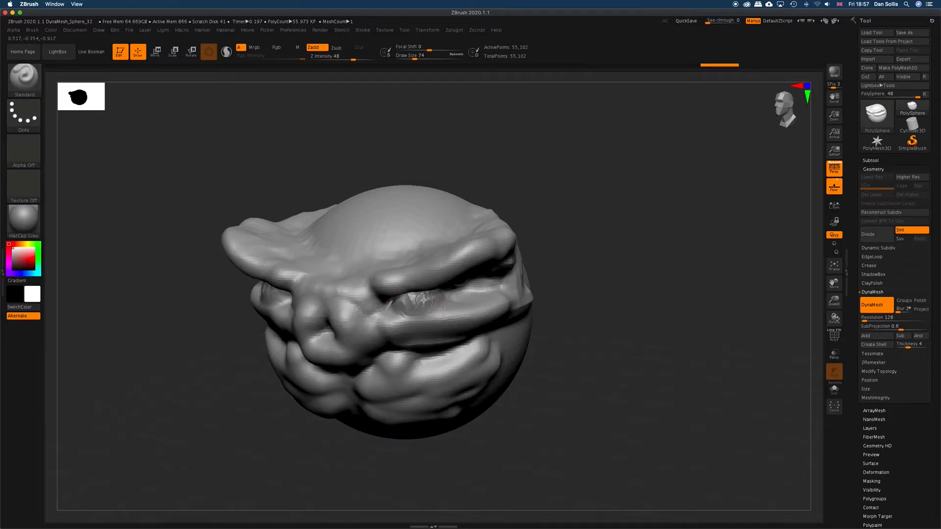
pyautogui.keyDown('ctrl'); pyautogui.moveTo(666, 321); pyautogui.dragTo(722, 357); pyautogui.keyUp('ctrl')
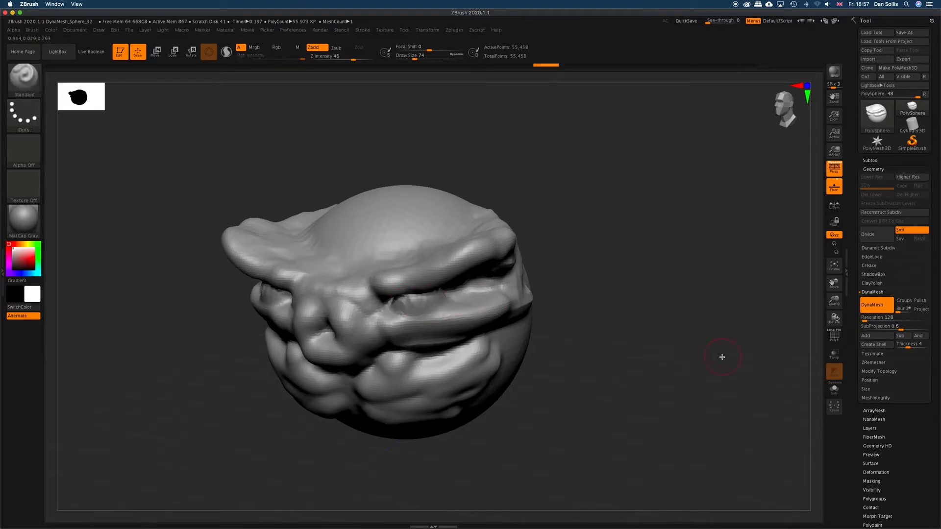
# - Mask a small spot on the smooth side of the head and clear the mask
pyautogui.moveTo(660, 297)
pyautogui.mouseDown()
pyautogui.moveTo(664, 269)
pyautogui.moveTo(666, 309)
pyautogui.mouseUp()
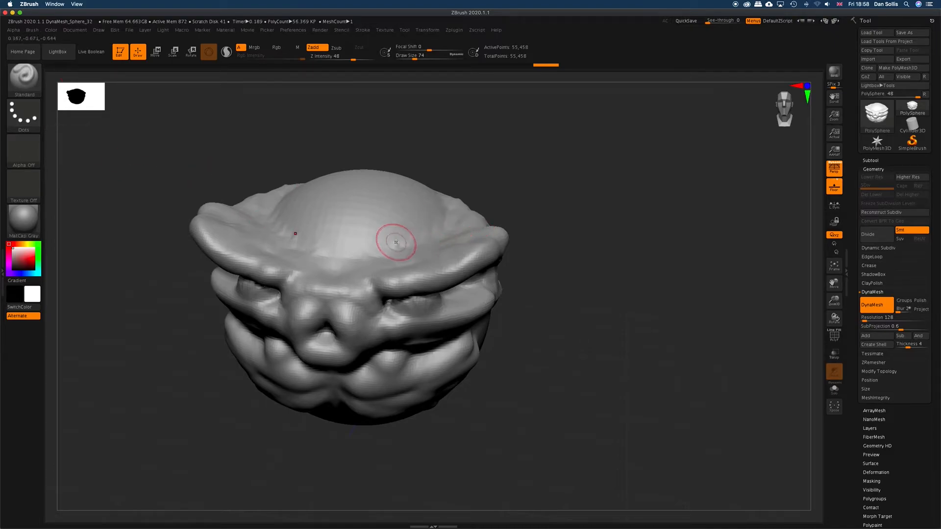
pyautogui.moveTo(543, 278)
pyautogui.mouseDown()
pyautogui.moveTo(592, 286)
pyautogui.moveTo(590, 273)
pyautogui.moveTo(579, 288)
pyautogui.mouseUp()
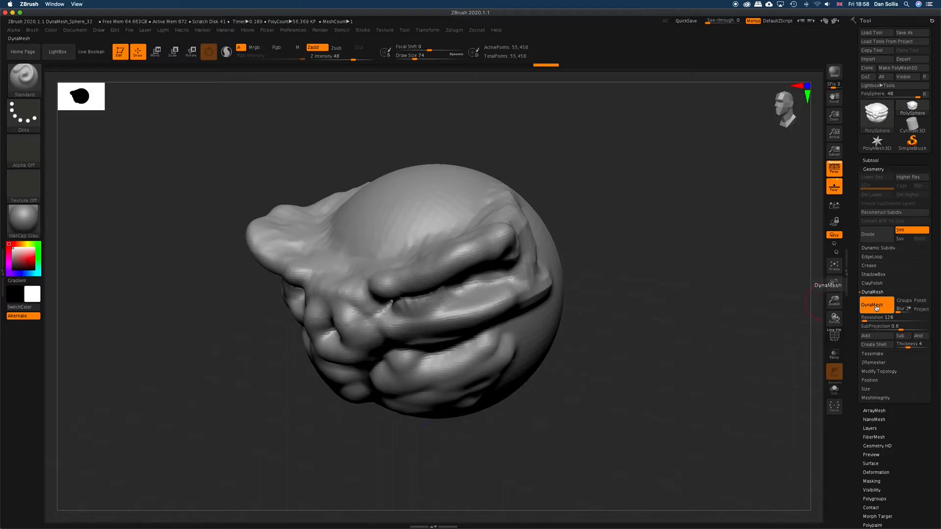
pyautogui.moveTo(710, 303)
pyautogui.mouseDown()
pyautogui.moveTo(678, 293)
pyautogui.moveTo(679, 302)
pyautogui.mouseUp()
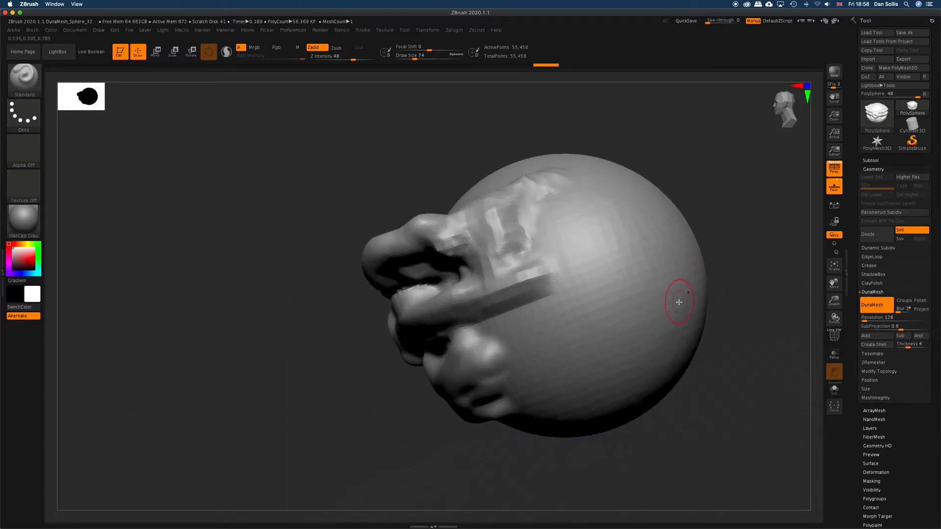
pyautogui.keyDown('ctrl'); pyautogui.moveTo(607, 348); pyautogui.dragTo(625, 342); pyautogui.keyUp('ctrl')
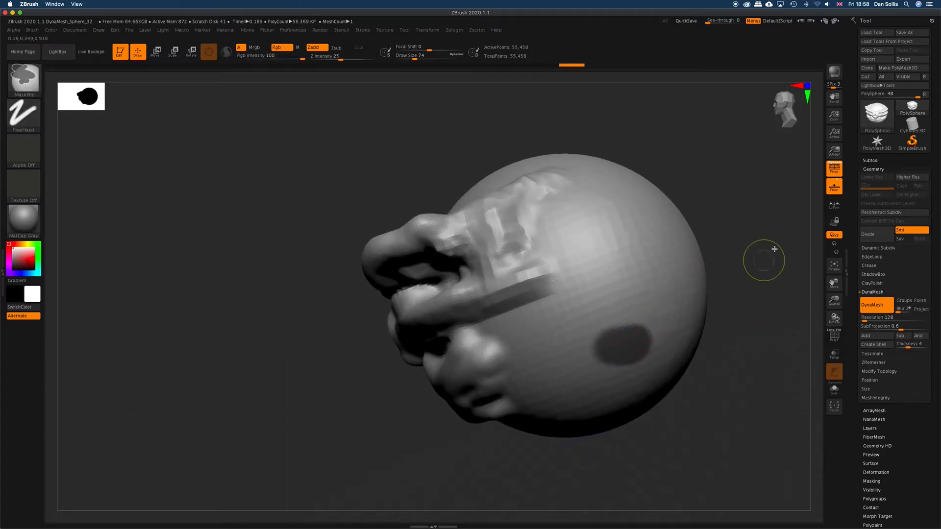
pyautogui.moveTo(719, 320)
pyautogui.keyDown('ctrl'); pyautogui.mouseDown()
pyautogui.moveTo(766, 351)
pyautogui.moveTo(749, 348)
pyautogui.mouseUp(); pyautogui.keyUp('ctrl')
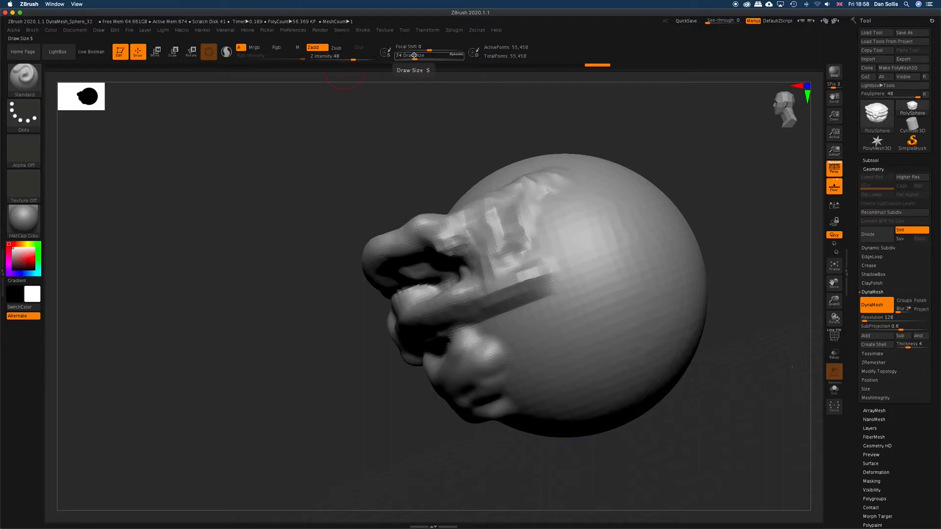
# - Build up a large rounded bulge on the smooth side of the head with Draw Size 393
pyautogui.moveTo(416, 55); pyautogui.dragTo(436, 55)
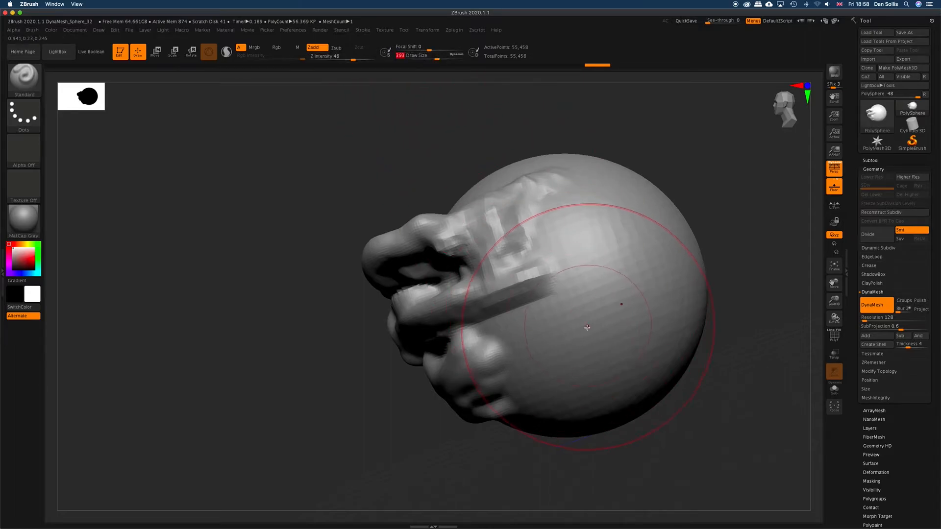
pyautogui.moveTo(597, 314); pyautogui.dragTo(583, 321)
pyautogui.moveTo(742, 212); pyautogui.dragTo(737, 251)
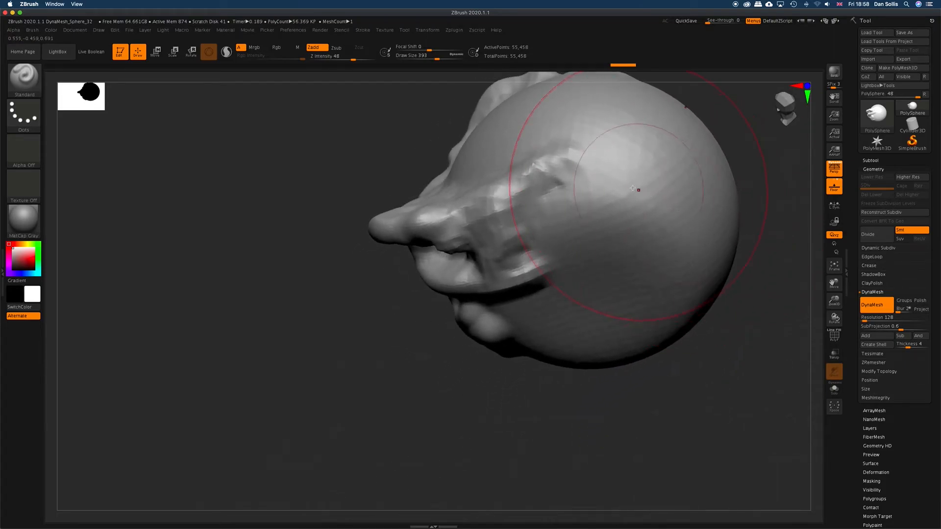
pyautogui.moveTo(534, 148)
pyautogui.mouseDown()
pyautogui.moveTo(639, 198)
pyautogui.moveTo(679, 248)
pyautogui.mouseUp()
pyautogui.moveTo(649, 289); pyautogui.dragTo(659, 292)
pyautogui.moveTo(674, 203)
pyautogui.mouseDown()
pyautogui.moveTo(658, 201)
pyautogui.moveTo(657, 227)
pyautogui.moveTo(379, 110)
pyautogui.mouseUp()
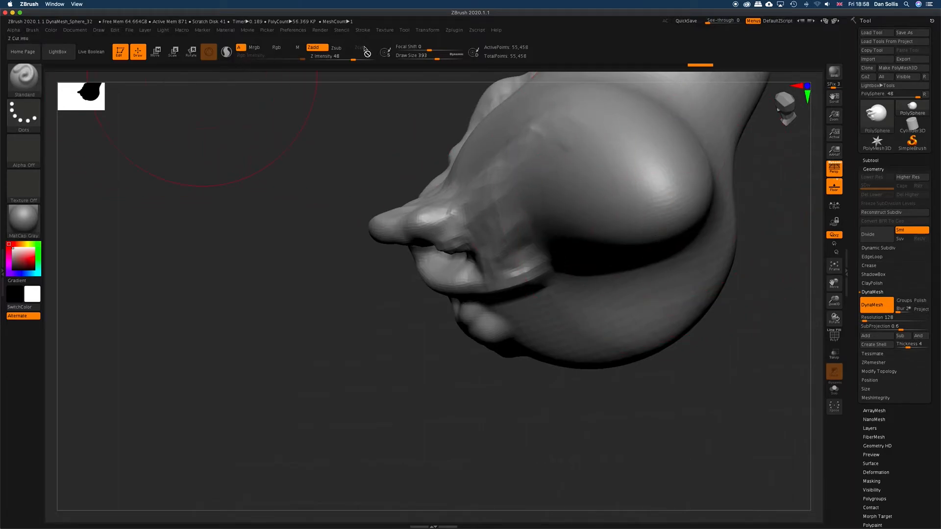
# - Sculpt folds on the side of the face below the bulge with Draw Size 101, and remesh with DynaMesh
pyautogui.moveTo(434, 57); pyautogui.dragTo(416, 59)
pyautogui.moveTo(593, 265)
pyautogui.mouseDown()
pyautogui.moveTo(669, 254)
pyautogui.moveTo(607, 273)
pyautogui.moveTo(700, 218)
pyautogui.moveTo(733, 234)
pyautogui.moveTo(632, 157)
pyautogui.moveTo(578, 256)
pyautogui.moveTo(609, 367)
pyautogui.moveTo(586, 308)
pyautogui.mouseUp()
pyautogui.moveTo(676, 361)
pyautogui.mouseDown()
pyautogui.moveTo(699, 331)
pyautogui.moveTo(648, 340)
pyautogui.mouseUp()
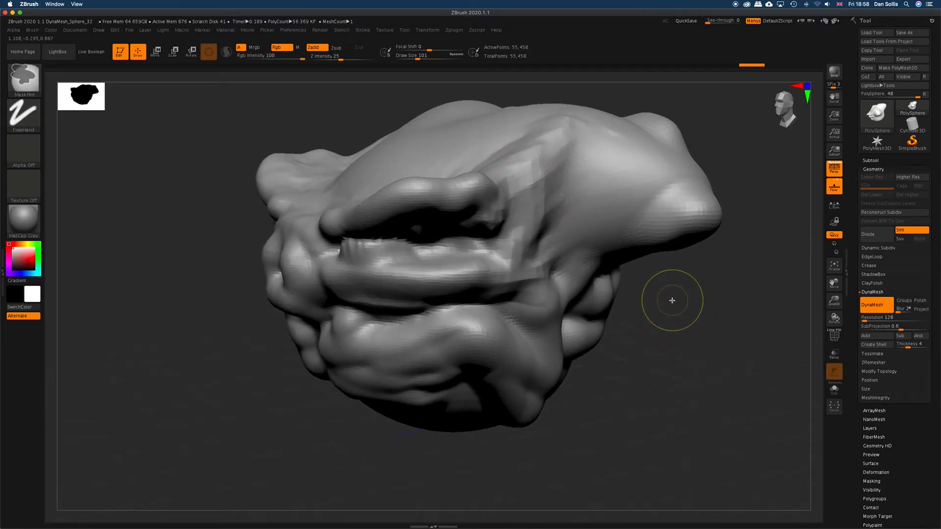
pyautogui.moveTo(673, 302)
pyautogui.keyDown('ctrl'); pyautogui.mouseDown()
pyautogui.moveTo(739, 380)
pyautogui.moveTo(751, 416)
pyautogui.mouseUp(); pyautogui.keyUp('ctrl')
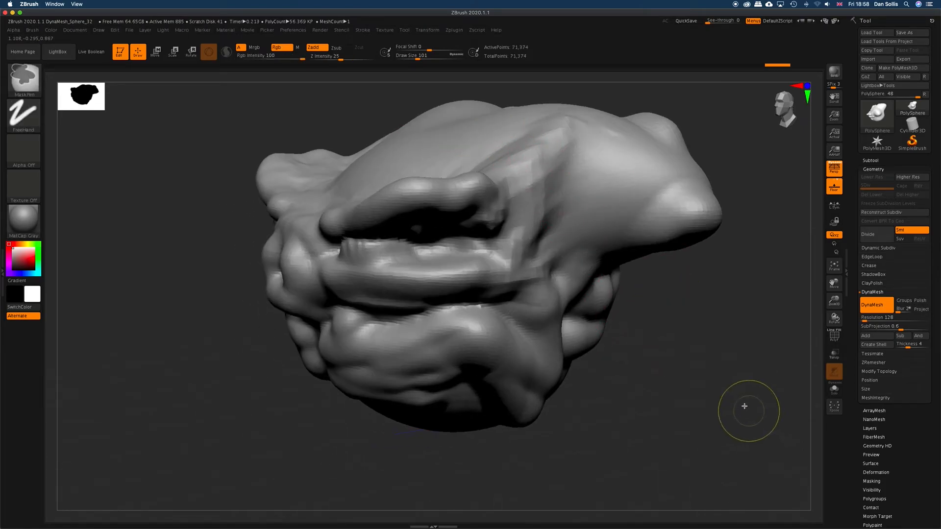
# - Smooth the faceted creases beside and along the brow ridge, and remesh the head with DynaMesh
pyautogui.moveTo(689, 384)
pyautogui.mouseDown()
pyautogui.moveTo(699, 374)
pyautogui.moveTo(688, 380)
pyautogui.mouseUp()
pyautogui.keyDown('shift'); pyautogui.moveTo(544, 165); pyautogui.dragTo(558, 220); pyautogui.keyUp('shift')
pyautogui.keyDown('shift'); pyautogui.moveTo(550, 185); pyautogui.dragTo(536, 150); pyautogui.keyUp('shift')
pyautogui.moveTo(507, 236)
pyautogui.keyDown('shift'); pyautogui.mouseDown()
pyautogui.moveTo(353, 232)
pyautogui.moveTo(466, 301)
pyautogui.moveTo(481, 279)
pyautogui.mouseUp(); pyautogui.keyUp('shift')
pyautogui.moveTo(632, 420)
pyautogui.mouseDown()
pyautogui.moveTo(679, 413)
pyautogui.moveTo(648, 409)
pyautogui.mouseUp()
pyautogui.keyDown('shift'); pyautogui.moveTo(430, 248); pyautogui.dragTo(506, 199); pyautogui.keyUp('shift')
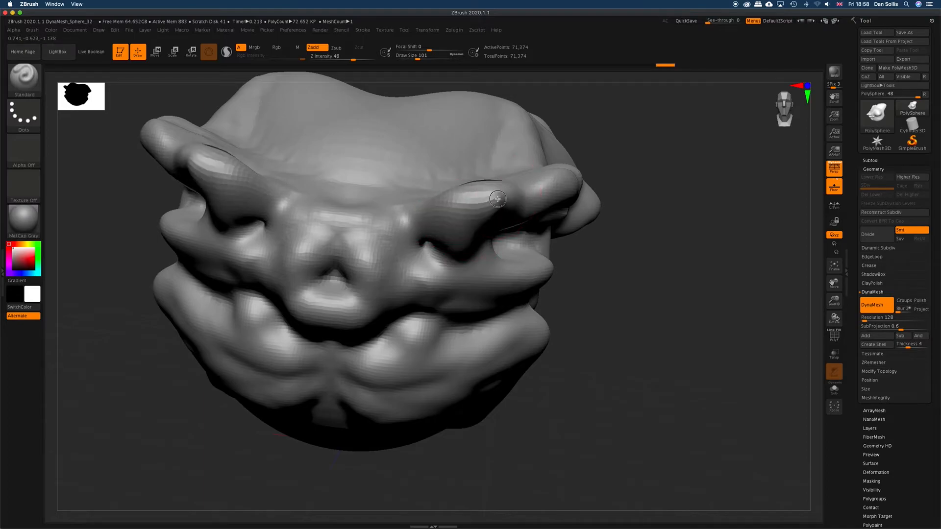
pyautogui.moveTo(646, 252)
pyautogui.keyDown('ctrl'); pyautogui.mouseDown()
pyautogui.moveTo(730, 300)
pyautogui.moveTo(707, 349)
pyautogui.moveTo(697, 354)
pyautogui.moveTo(684, 343)
pyautogui.mouseUp(); pyautogui.keyUp('ctrl')
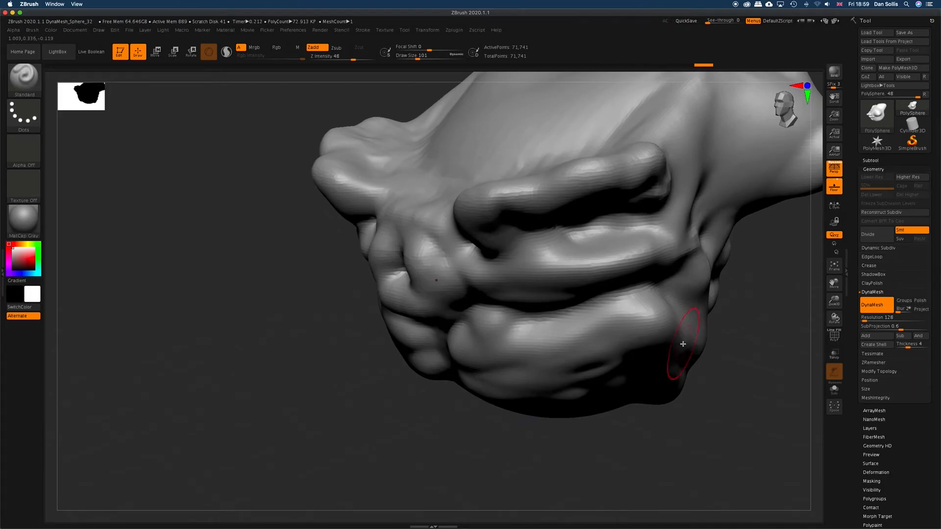
# - Sculpt lumpy forehead folds above the brow ridge and remesh with DynaMesh's Polish option enabled
pyautogui.moveTo(758, 291); pyautogui.dragTo(607, 348)
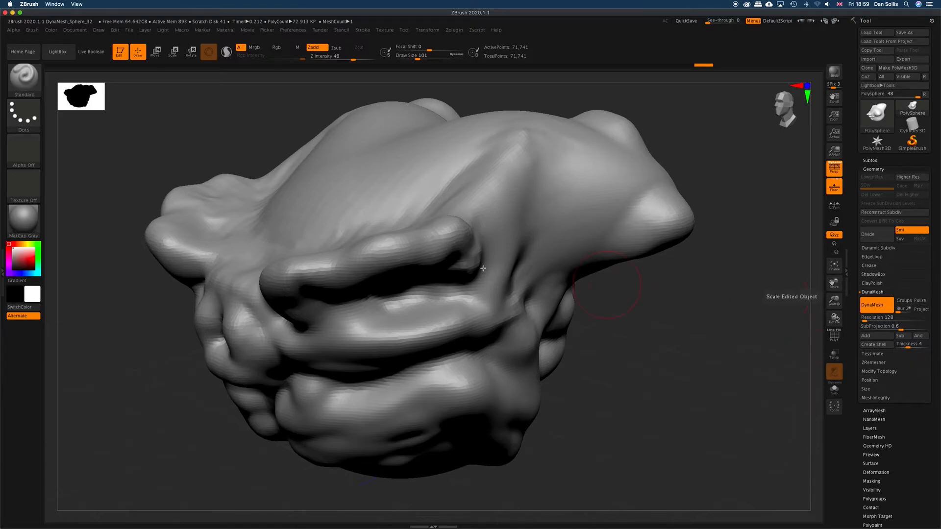
pyautogui.moveTo(304, 222)
pyautogui.mouseDown()
pyautogui.moveTo(437, 180)
pyautogui.moveTo(297, 243)
pyautogui.moveTo(353, 207)
pyautogui.moveTo(294, 167)
pyautogui.moveTo(397, 155)
pyautogui.moveTo(455, 171)
pyautogui.mouseUp()
pyautogui.click(923, 303)
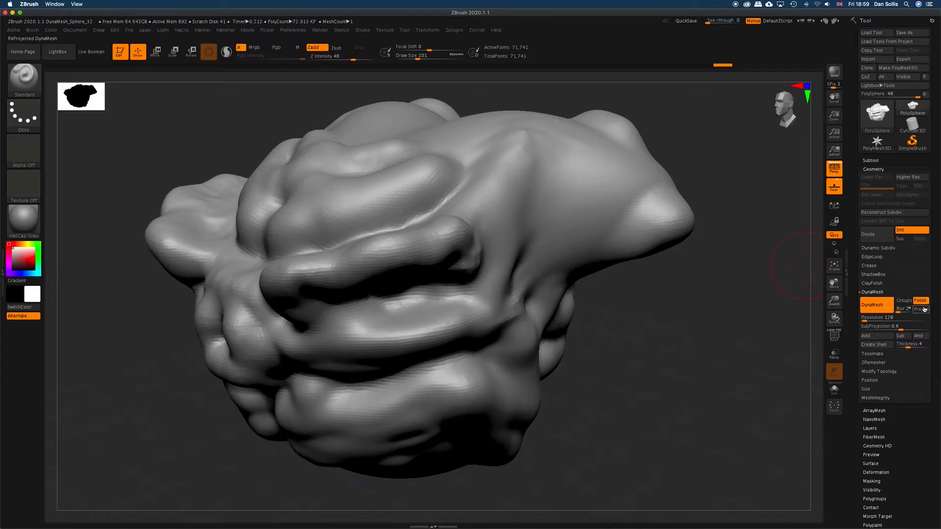
pyautogui.moveTo(641, 326)
pyautogui.keyDown('ctrl'); pyautogui.mouseDown()
pyautogui.moveTo(738, 395)
pyautogui.moveTo(745, 378)
pyautogui.moveTo(692, 395)
pyautogui.mouseUp(); pyautogui.keyUp('ctrl')
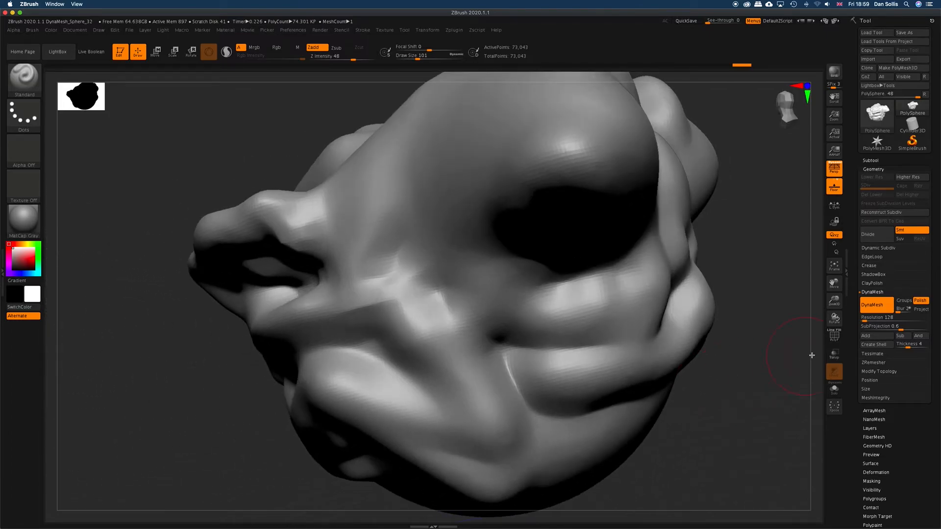
# - Turn off Polish and DynaMesh, and divide the mesh twice to reach SDiv 3
pyautogui.click(921, 302)
pyautogui.moveTo(721, 434)
pyautogui.mouseDown()
pyautogui.moveTo(735, 421)
pyautogui.moveTo(739, 437)
pyautogui.moveTo(676, 438)
pyautogui.mouseUp()
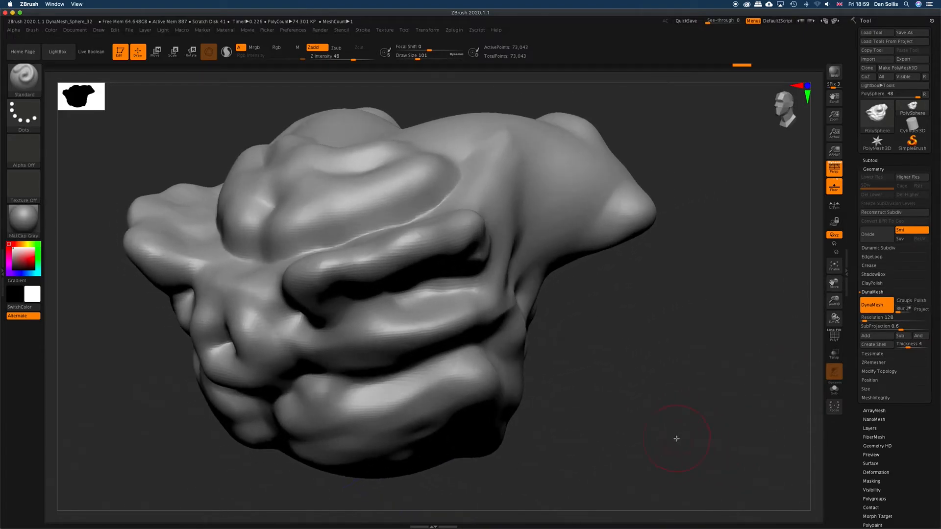
pyautogui.moveTo(607, 441)
pyautogui.mouseDown()
pyautogui.moveTo(676, 413)
pyautogui.moveTo(686, 443)
pyautogui.mouseUp()
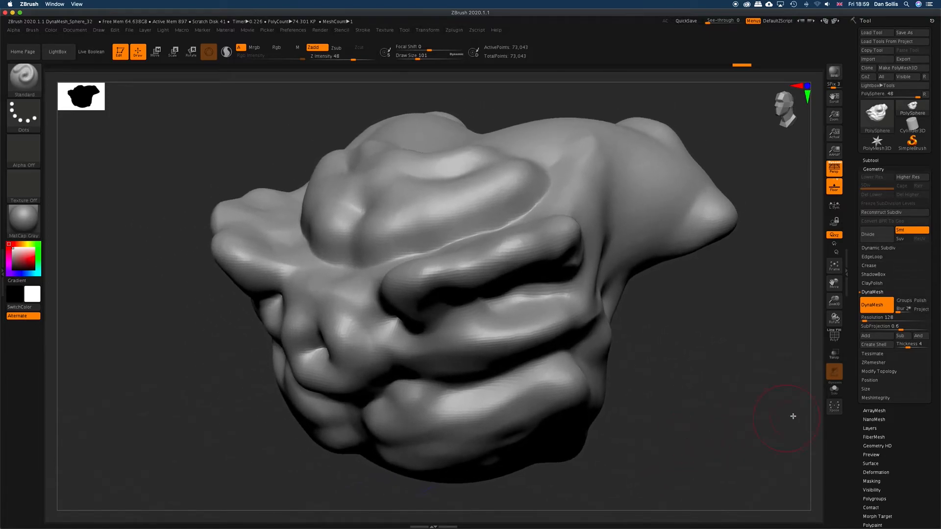
pyautogui.click(872, 308)
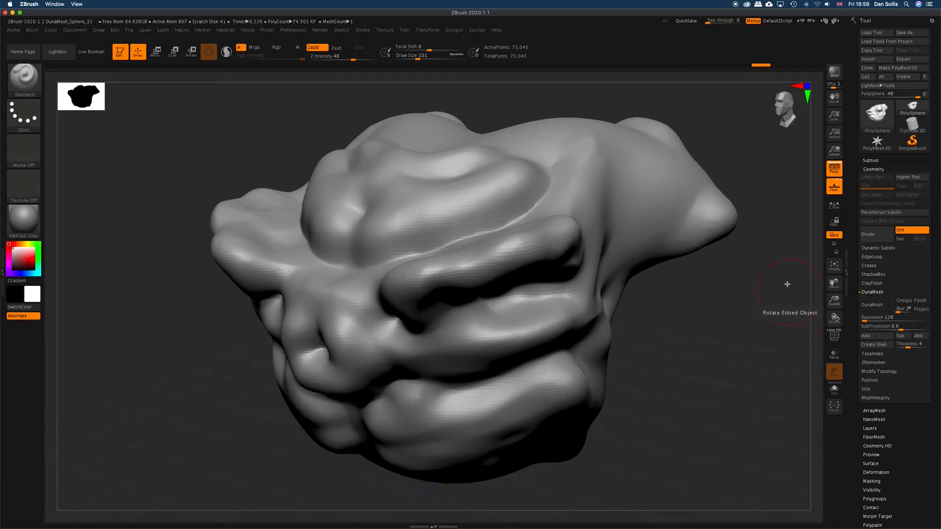
pyautogui.click(873, 236)
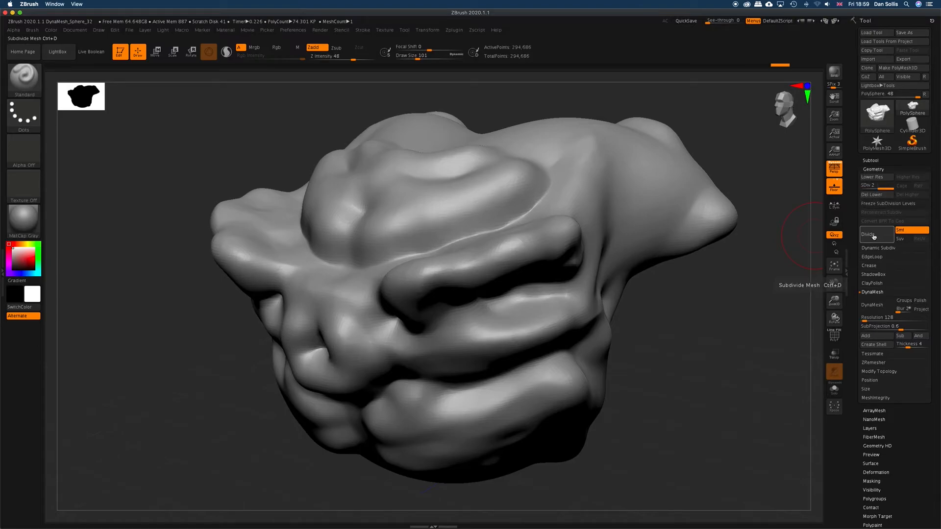
pyautogui.click(873, 237)
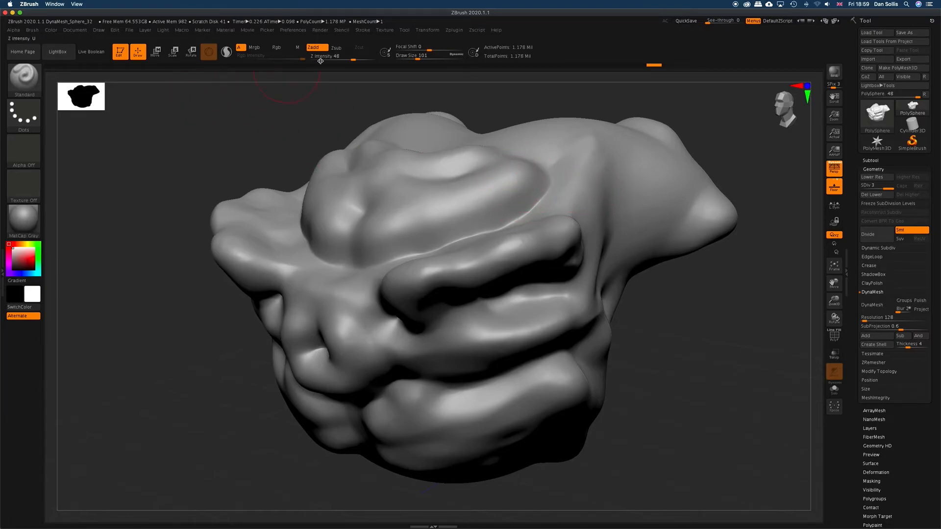
# - Try fine wrinkle strokes on the forehead with Z Intensity 14 and Draw Size 8, and undo them
pyautogui.moveTo(341, 59)
pyautogui.mouseDown()
pyautogui.moveTo(327, 63)
pyautogui.moveTo(333, 58)
pyautogui.mouseUp()
pyautogui.moveTo(418, 57)
pyautogui.mouseDown()
pyautogui.moveTo(405, 55)
pyautogui.moveTo(404, 67)
pyautogui.mouseUp()
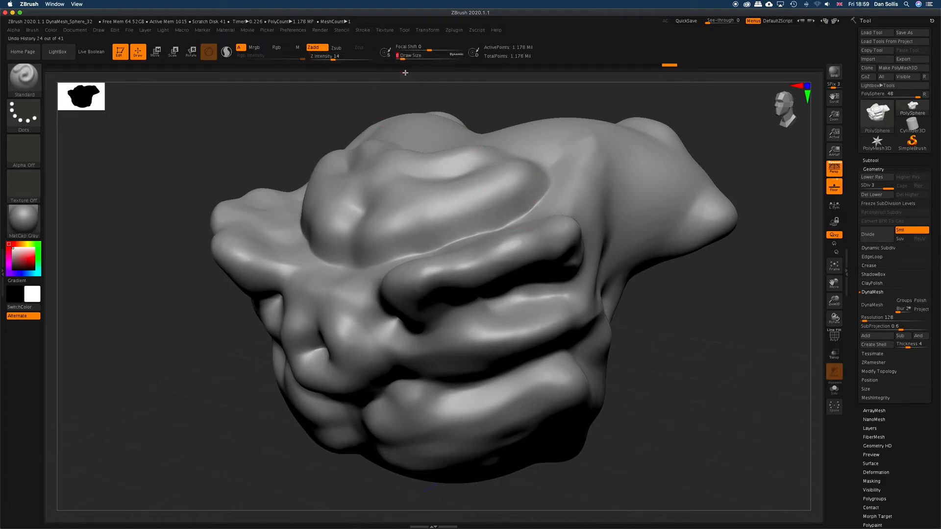
pyautogui.moveTo(403, 225)
pyautogui.mouseDown()
pyautogui.moveTo(487, 192)
pyautogui.moveTo(454, 217)
pyautogui.mouseUp()
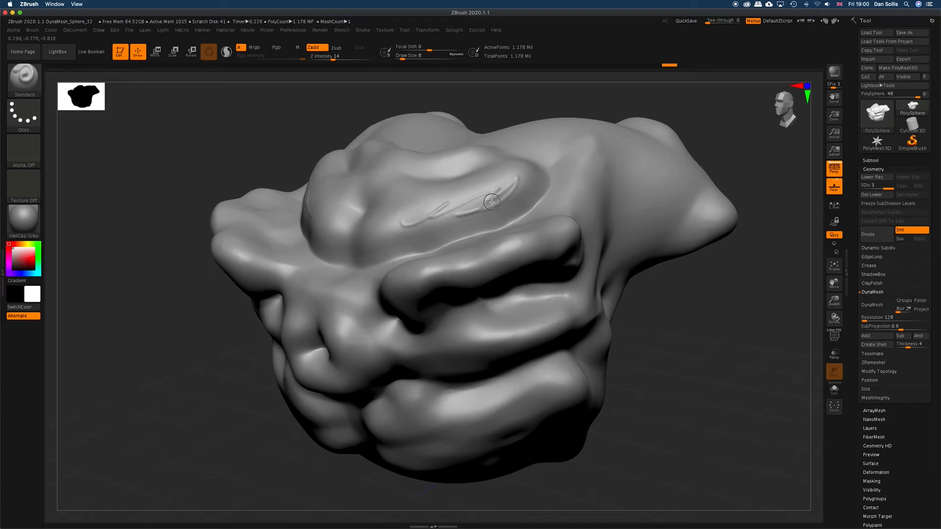
pyautogui.hotkey('ctrl', 'z')
pyautogui.hotkey('ctrl', 'z')
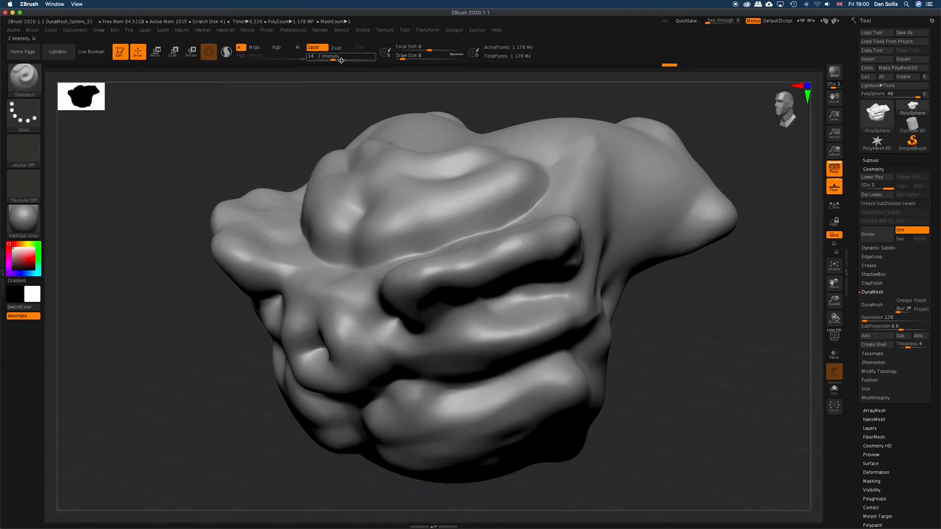
# - Sculpt a soft ridge across the forehead with Z Intensity 21 and Draw Size 74
pyautogui.moveTo(335, 58); pyautogui.dragTo(339, 58)
pyautogui.moveTo(403, 57); pyautogui.dragTo(415, 57)
pyautogui.moveTo(501, 179); pyautogui.dragTo(406, 216)
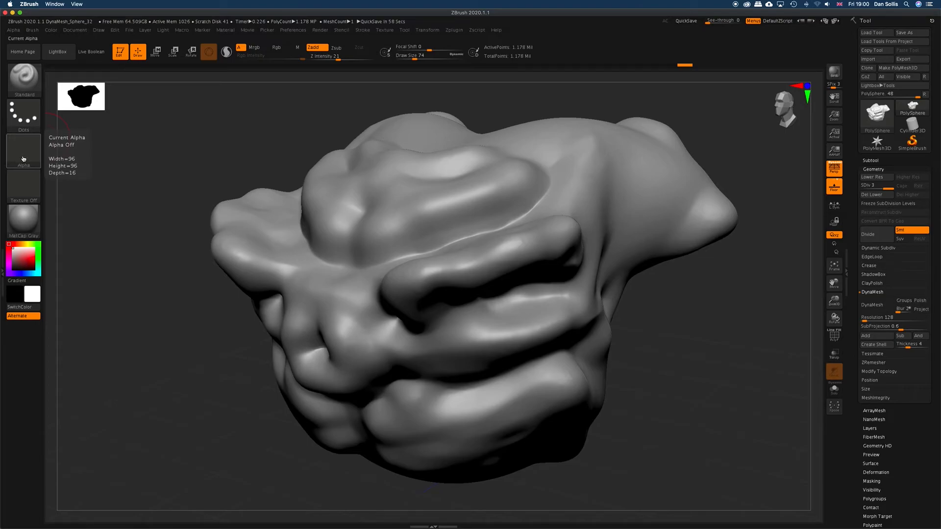
# - Set the Standard brush to the DragRect stroke with Alpha 07
pyautogui.click(28, 91)
pyautogui.click(28, 92)
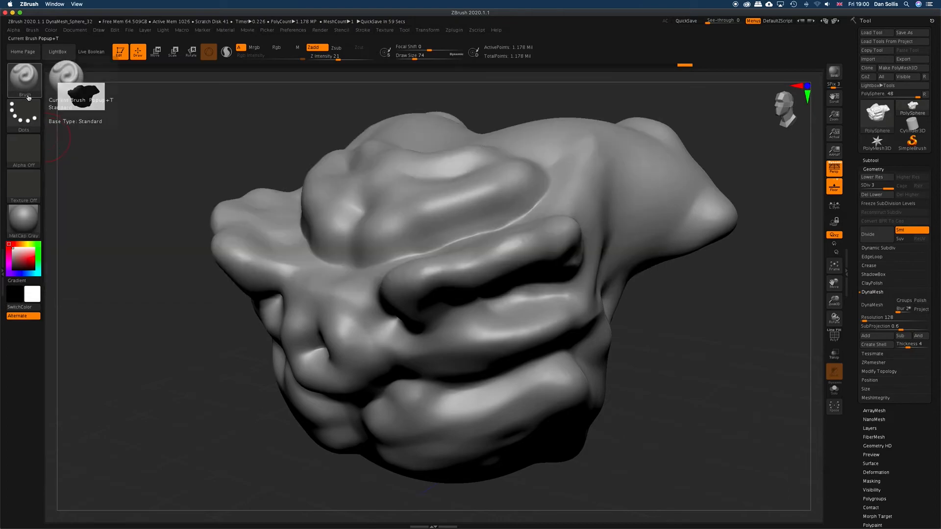
pyautogui.click(24, 120)
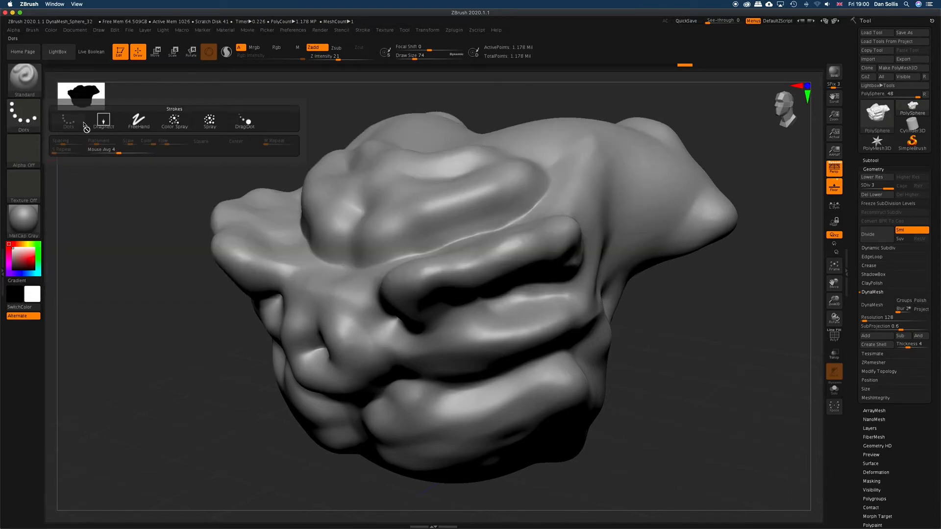
pyautogui.click(97, 123)
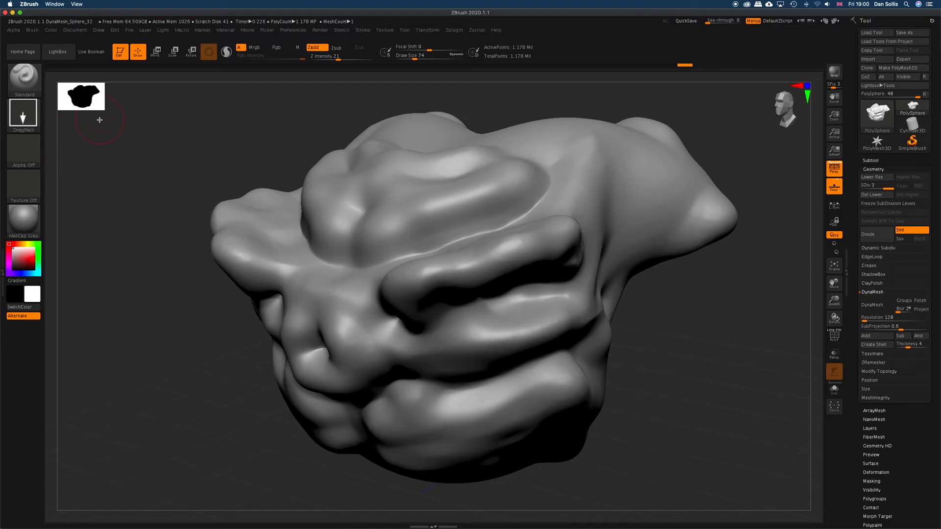
pyautogui.click(27, 154)
pyautogui.moveTo(140, 156)
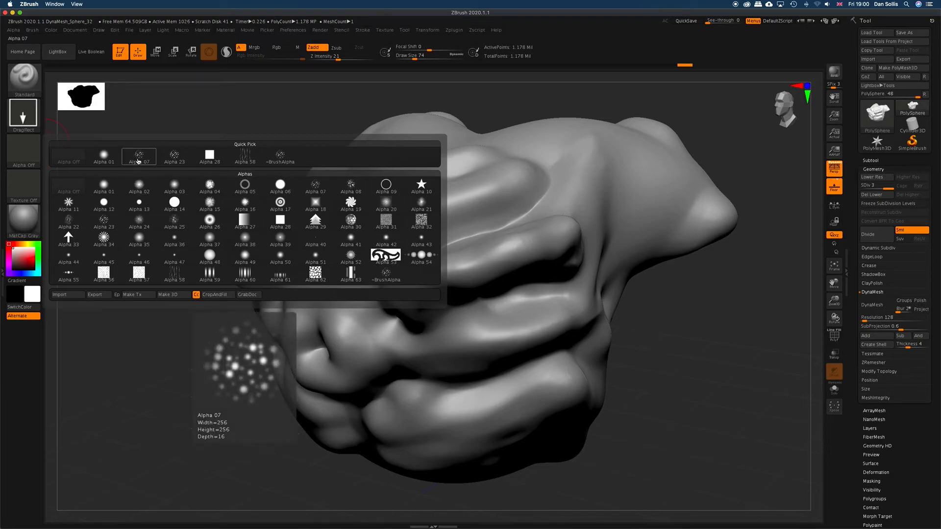
pyautogui.click(138, 161)
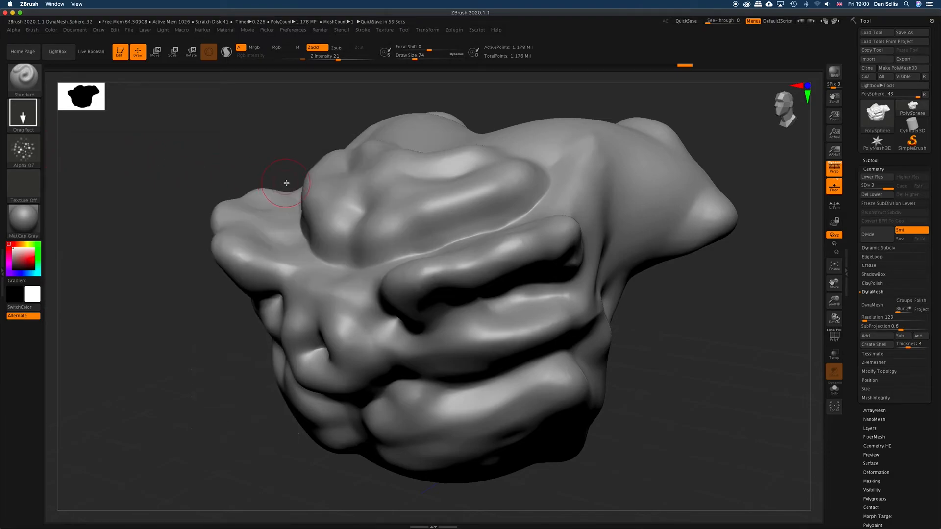
# - Stamp bumpy skin texture over the forehead folds, the side bulge and the folds below the brow
pyautogui.moveTo(553, 206); pyautogui.dragTo(678, 223)
pyautogui.moveTo(488, 214); pyautogui.dragTo(569, 219)
pyautogui.moveTo(516, 199); pyautogui.dragTo(710, 204)
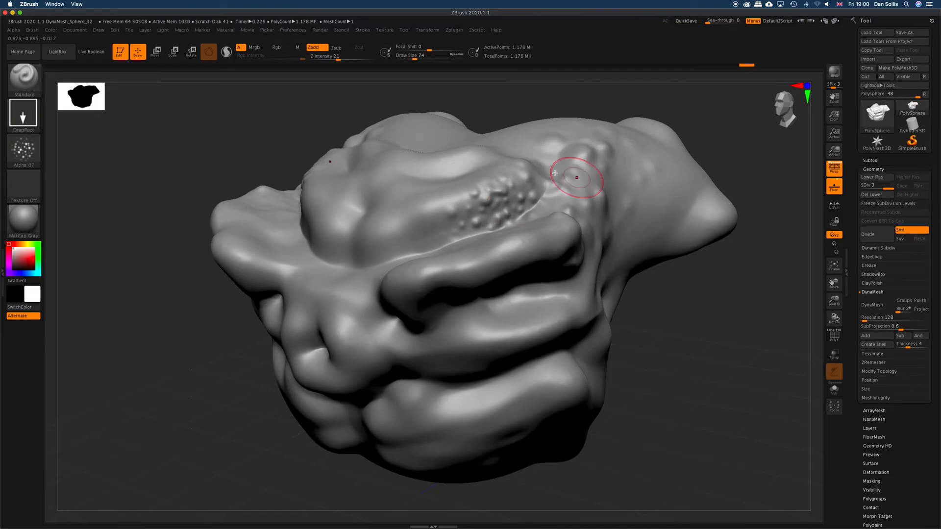
pyautogui.moveTo(647, 155); pyautogui.dragTo(656, 154)
pyautogui.moveTo(425, 223); pyautogui.dragTo(448, 252)
pyautogui.moveTo(389, 244); pyautogui.dragTo(421, 264)
pyautogui.moveTo(620, 203); pyautogui.dragTo(645, 210)
pyautogui.moveTo(623, 175); pyautogui.dragTo(713, 190)
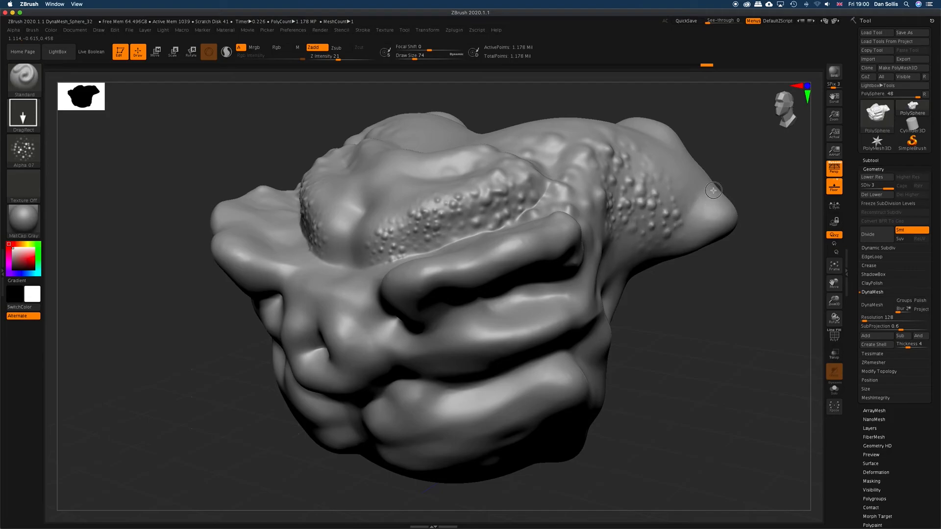
pyautogui.moveTo(621, 242)
pyautogui.mouseDown()
pyautogui.moveTo(572, 269)
pyautogui.moveTo(551, 294)
pyautogui.moveTo(567, 316)
pyautogui.moveTo(544, 336)
pyautogui.mouseUp()
pyautogui.moveTo(644, 396)
pyautogui.mouseDown()
pyautogui.moveTo(671, 384)
pyautogui.moveTo(632, 395)
pyautogui.moveTo(577, 337)
pyautogui.mouseUp()
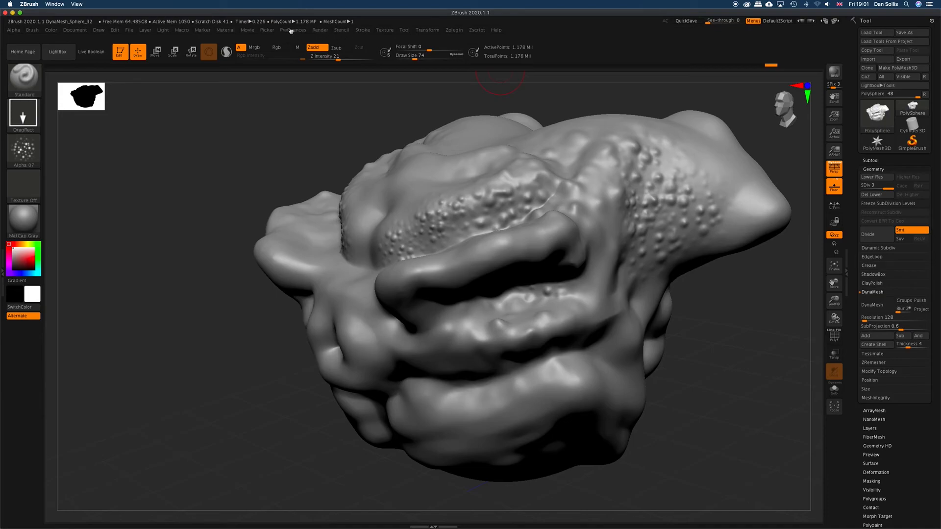
pyautogui.click(363, 30)
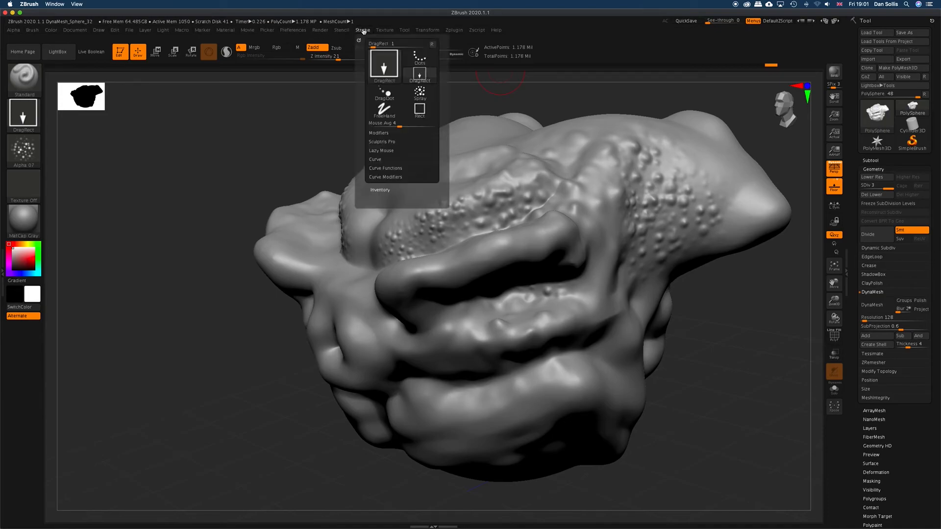
pyautogui.click(363, 31)
pyautogui.click(406, 31)
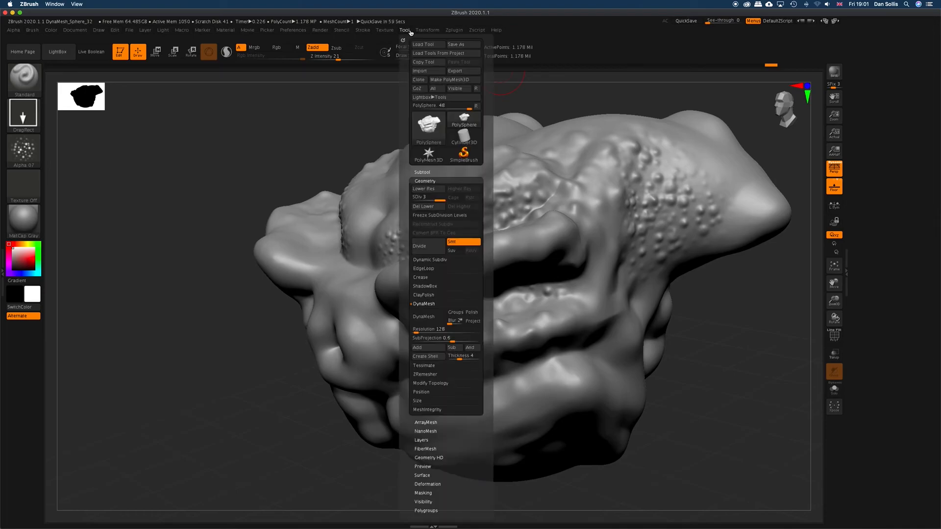
pyautogui.click(428, 31)
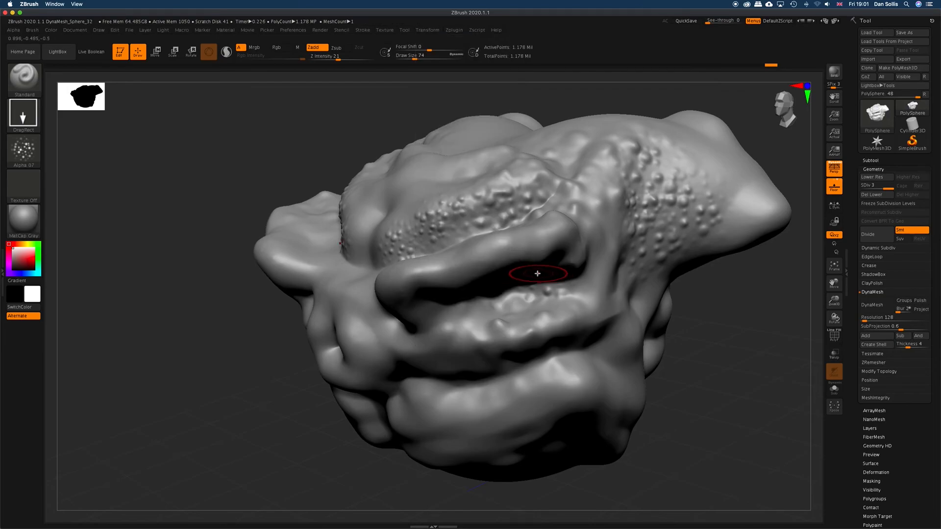
# - Stamp small skin bumps along the brow ridge and its outer end
pyautogui.moveTo(547, 246)
pyautogui.mouseDown()
pyautogui.moveTo(590, 236)
pyautogui.moveTo(559, 251)
pyautogui.moveTo(565, 245)
pyautogui.mouseUp()
pyautogui.moveTo(566, 208); pyautogui.dragTo(592, 200)
pyautogui.moveTo(462, 256)
pyautogui.mouseDown()
pyautogui.moveTo(536, 235)
pyautogui.moveTo(502, 258)
pyautogui.mouseUp()
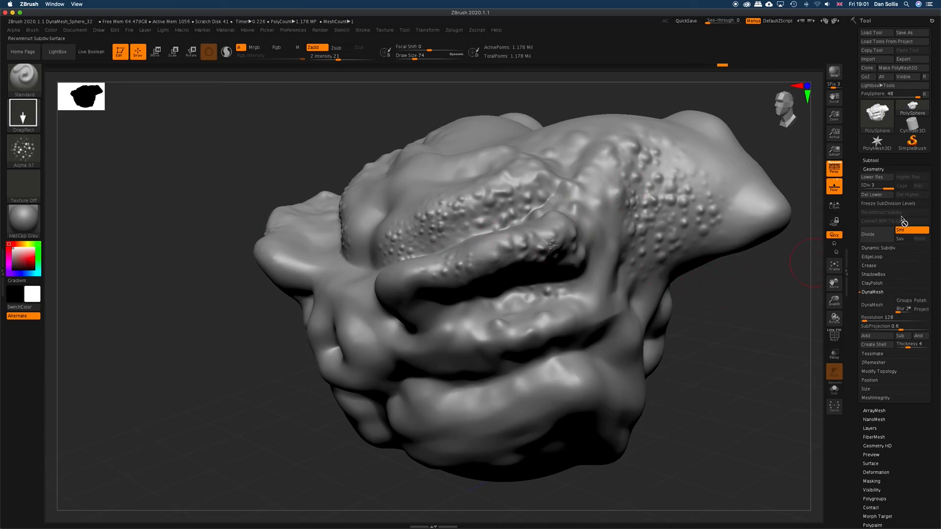
# - Drop the mesh to subdivision level 1 and restore level 3
pyautogui.moveTo(884, 187); pyautogui.dragTo(867, 189)
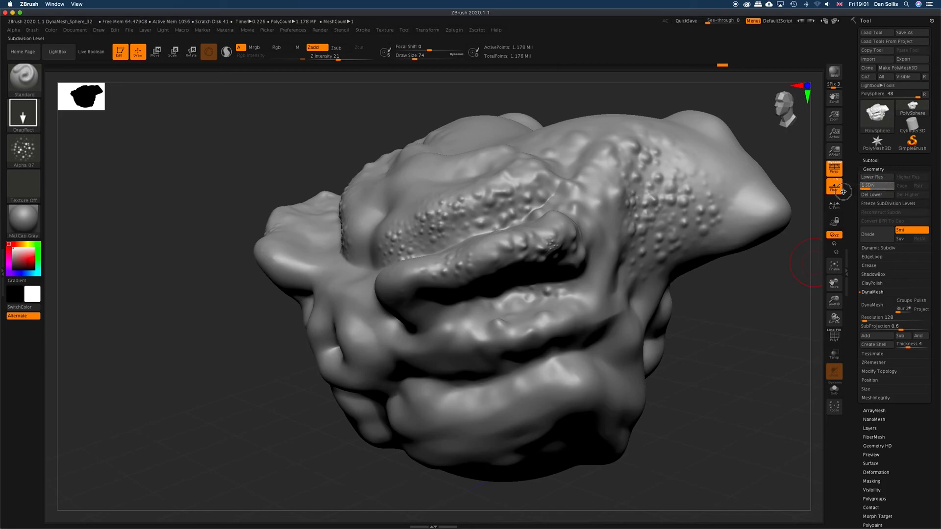
pyautogui.moveTo(868, 187); pyautogui.dragTo(895, 187)
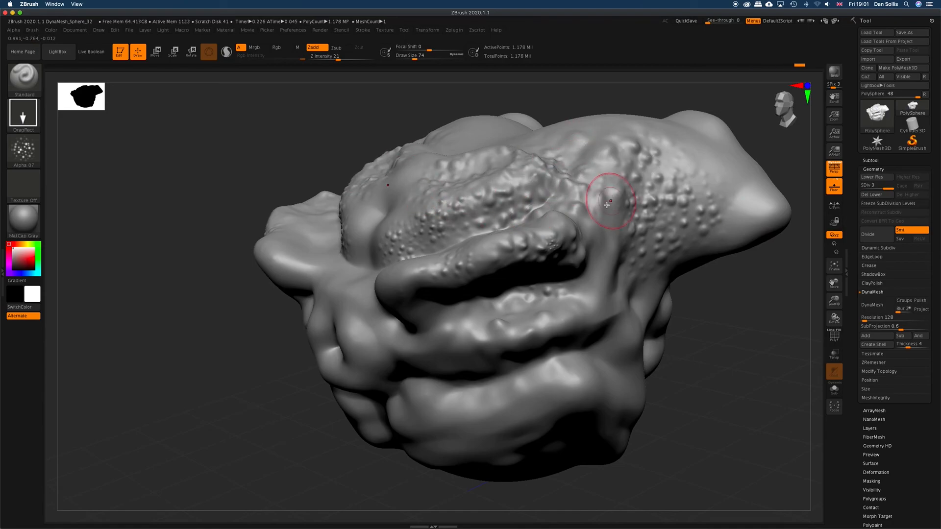
# - Stamp bumps down the side of the face behind the brow, along the cheek and onto the lower jaw fold
pyautogui.moveTo(638, 239); pyautogui.dragTo(641, 236)
pyautogui.moveTo(610, 286); pyautogui.dragTo(693, 262)
pyautogui.moveTo(593, 308); pyautogui.dragTo(659, 294)
pyautogui.moveTo(601, 371); pyautogui.dragTo(632, 355)
pyautogui.moveTo(557, 392)
pyautogui.mouseDown()
pyautogui.moveTo(695, 330)
pyautogui.moveTo(710, 337)
pyautogui.mouseUp()
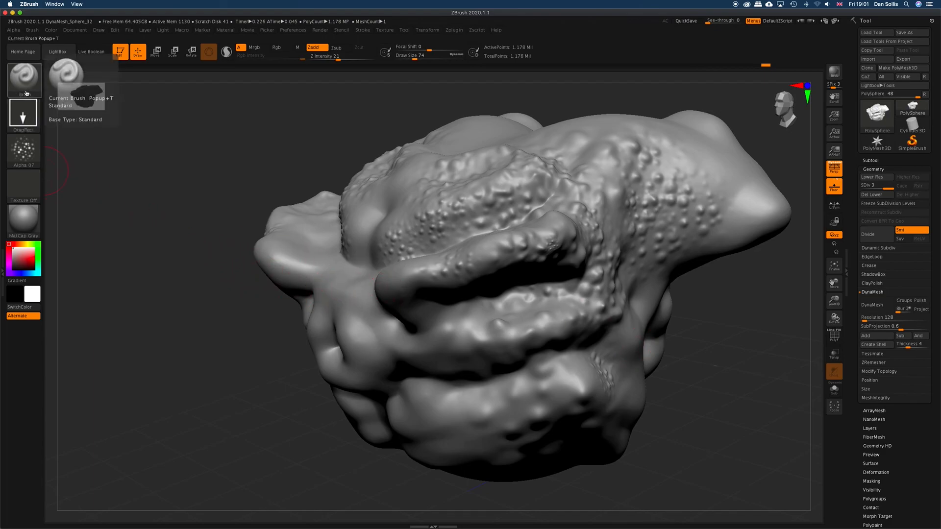
# - Stamp bumpy texture over the nose area and across the inner brow at the front of the face
pyautogui.moveTo(702, 382); pyautogui.dragTo(725, 380)
pyautogui.moveTo(355, 324); pyautogui.dragTo(484, 334)
pyautogui.moveTo(323, 338)
pyautogui.mouseDown()
pyautogui.moveTo(452, 334)
pyautogui.moveTo(412, 338)
pyautogui.moveTo(429, 337)
pyautogui.mouseUp()
pyautogui.moveTo(360, 282); pyautogui.dragTo(374, 280)
pyautogui.moveTo(428, 259)
pyautogui.mouseDown()
pyautogui.moveTo(462, 261)
pyautogui.moveTo(451, 268)
pyautogui.moveTo(491, 261)
pyautogui.moveTo(472, 268)
pyautogui.moveTo(595, 244)
pyautogui.mouseUp()
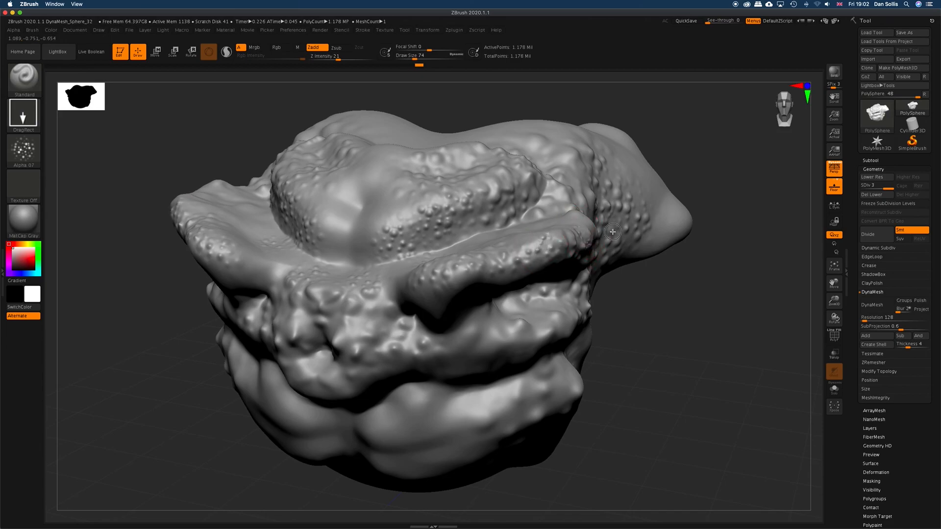
# - Add bump stamps to the lower jaw fold and the fold beneath the brow
pyautogui.moveTo(730, 373)
pyautogui.mouseDown()
pyautogui.moveTo(712, 382)
pyautogui.moveTo(724, 392)
pyautogui.moveTo(727, 383)
pyautogui.moveTo(649, 403)
pyautogui.moveTo(677, 405)
pyautogui.mouseUp()
pyautogui.moveTo(421, 431)
pyautogui.mouseDown()
pyautogui.moveTo(526, 435)
pyautogui.moveTo(547, 416)
pyautogui.moveTo(579, 421)
pyautogui.mouseUp()
pyautogui.moveTo(487, 361)
pyautogui.mouseDown()
pyautogui.moveTo(533, 365)
pyautogui.moveTo(524, 348)
pyautogui.moveTo(552, 349)
pyautogui.mouseUp()
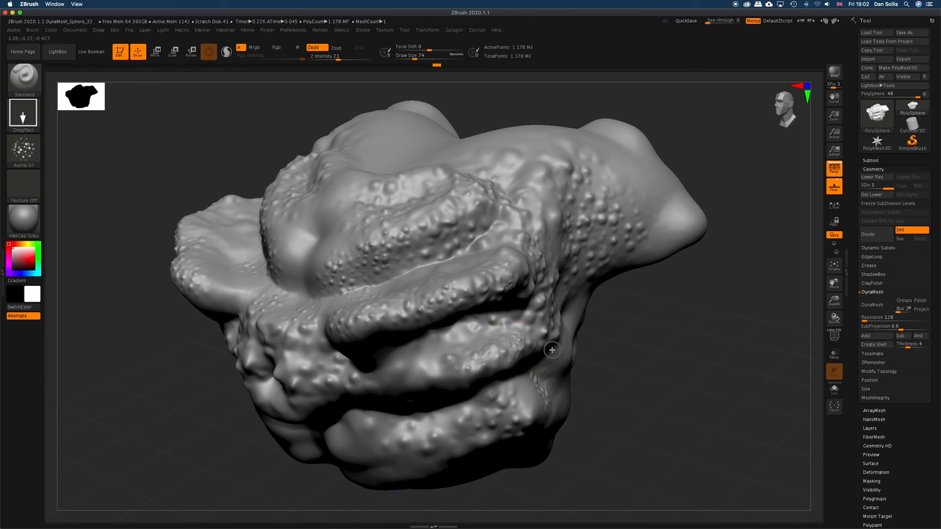
# - Stamp larger bumps over the protruding side bulge and temple, and texture the cheek behind the mouth
pyautogui.moveTo(700, 410)
pyautogui.mouseDown()
pyautogui.moveTo(690, 397)
pyautogui.moveTo(701, 408)
pyautogui.mouseUp()
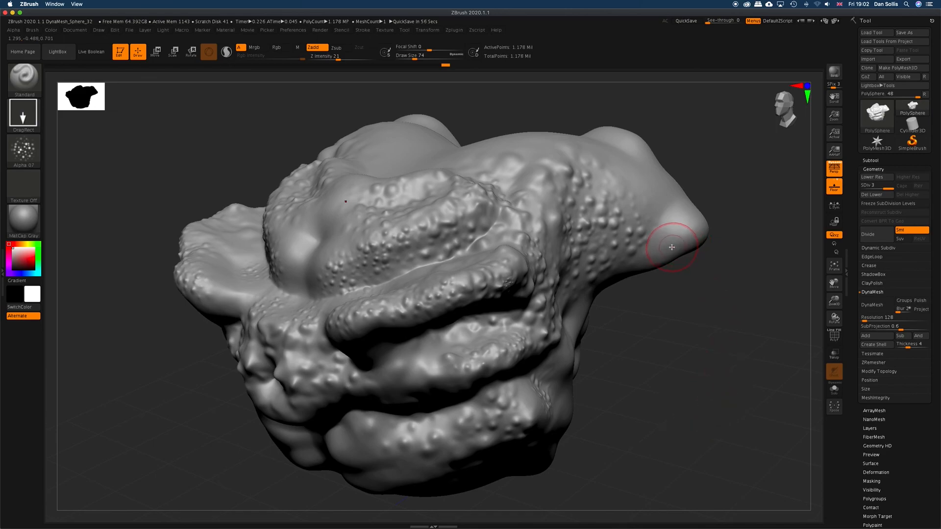
pyautogui.moveTo(649, 182); pyautogui.dragTo(761, 217)
pyautogui.moveTo(517, 169); pyautogui.dragTo(593, 180)
pyautogui.moveTo(515, 209); pyautogui.dragTo(578, 218)
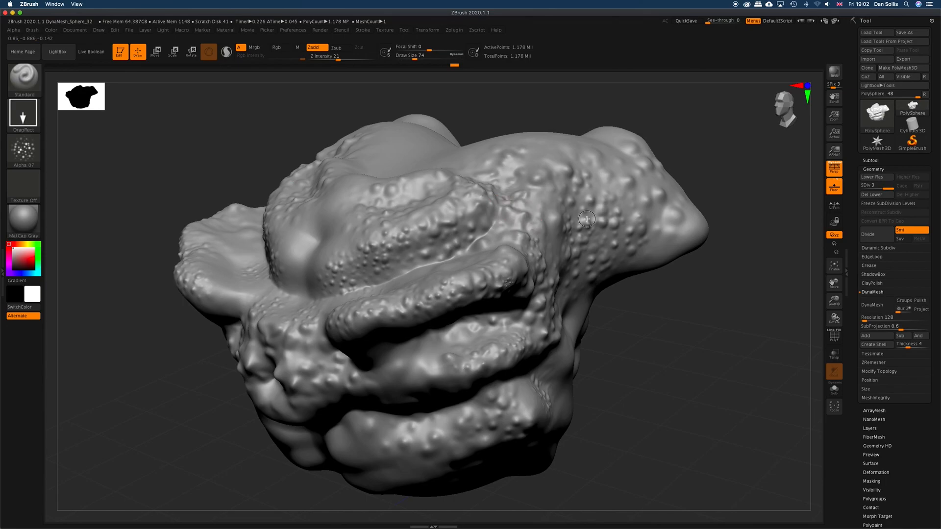
pyautogui.moveTo(690, 394); pyautogui.dragTo(678, 394)
pyautogui.moveTo(588, 367); pyautogui.dragTo(612, 387)
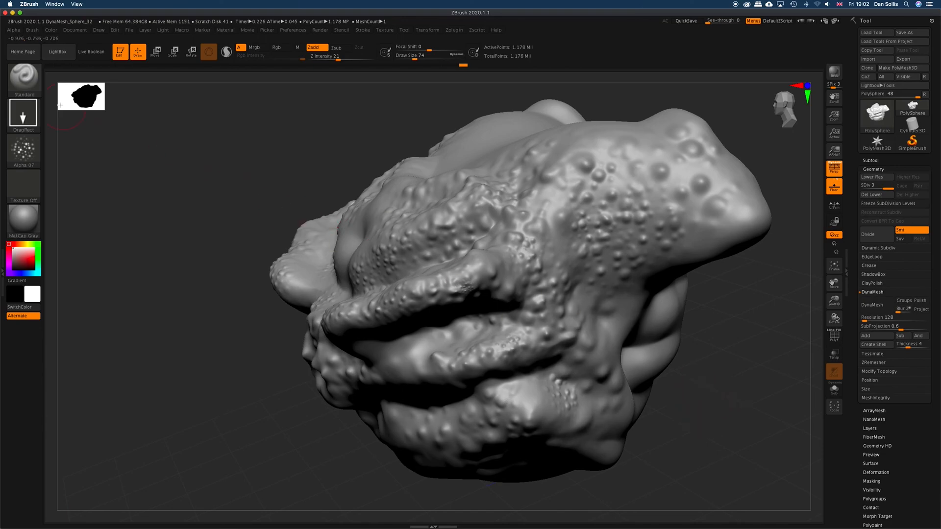